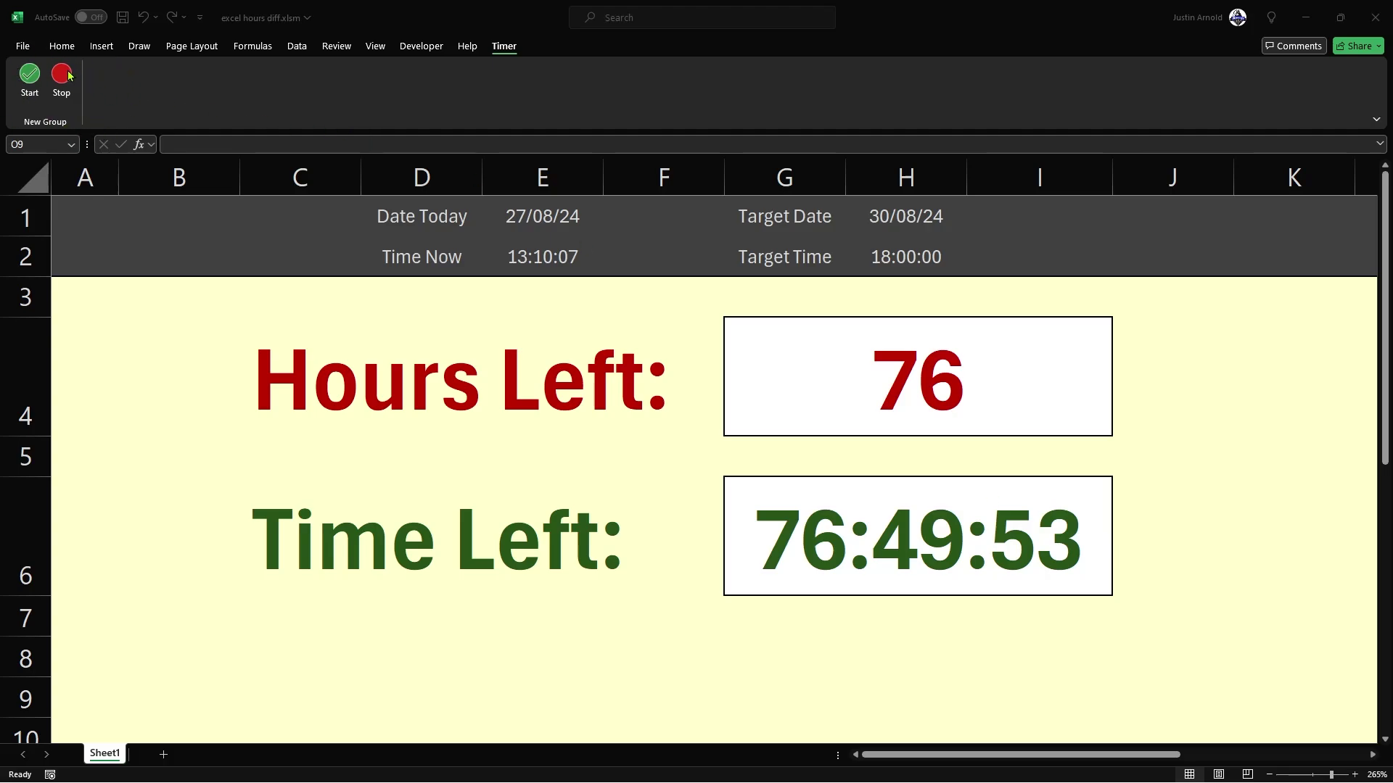
Start the live countdown timer in the finished timer workbook.
{"action": "left_click", "coordinate": [29, 75]}
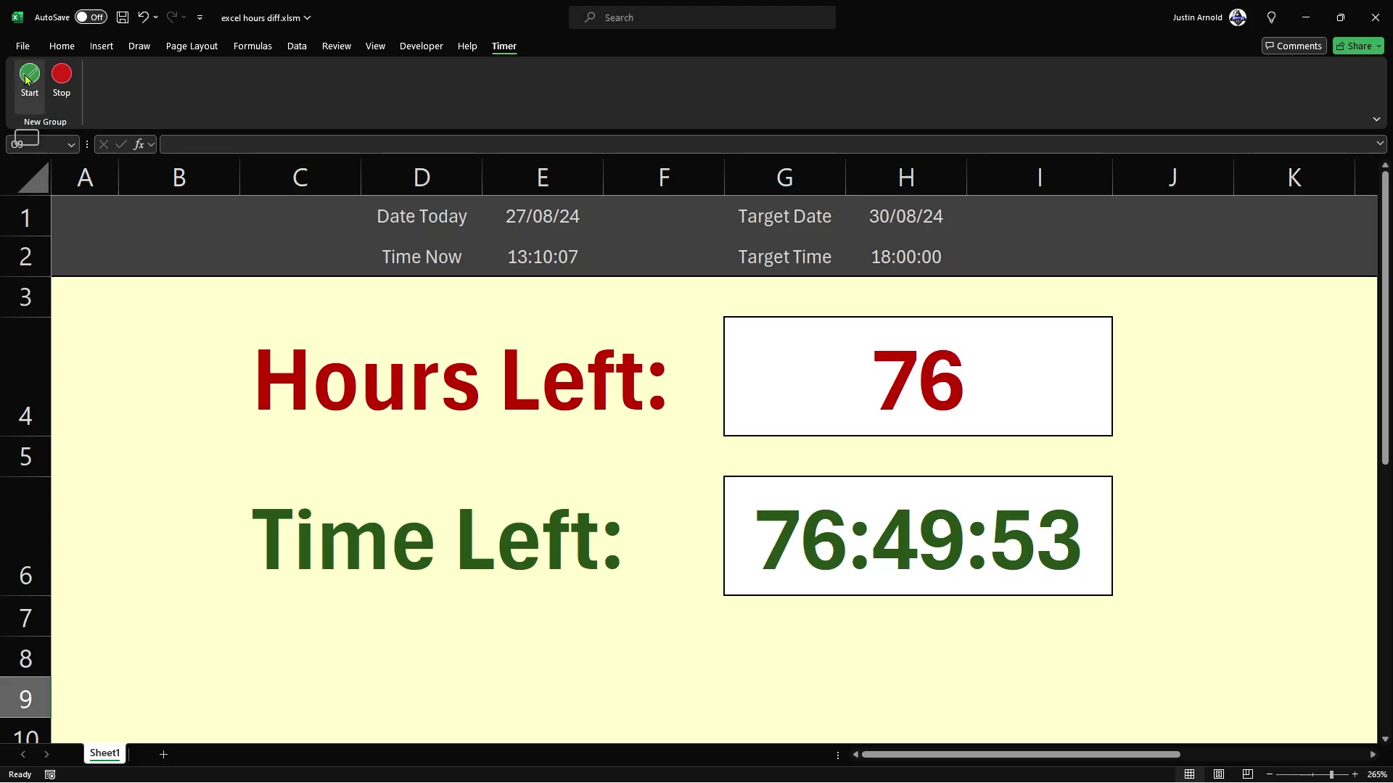
{"action": "left_click", "coordinate": [29, 75]}
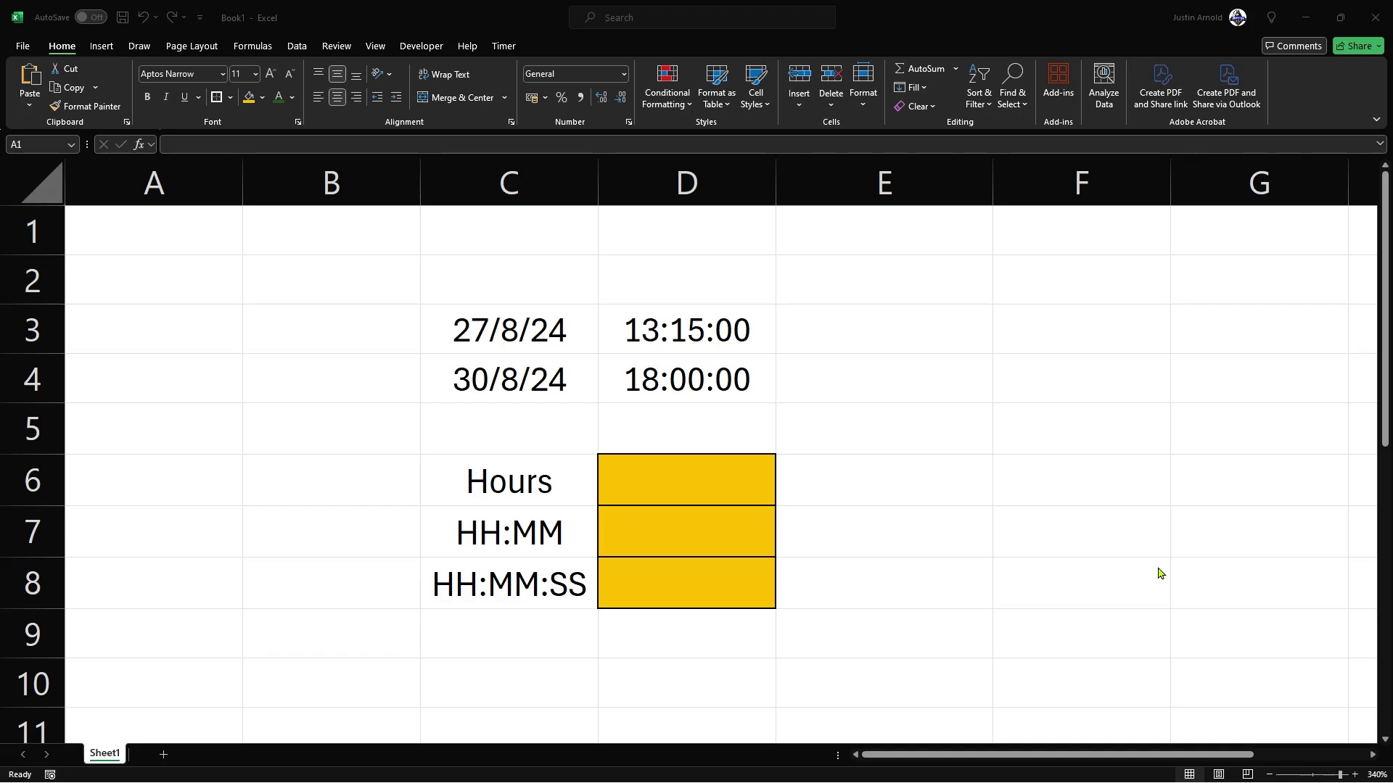
{"action": "left_click", "coordinate": [523, 334]}
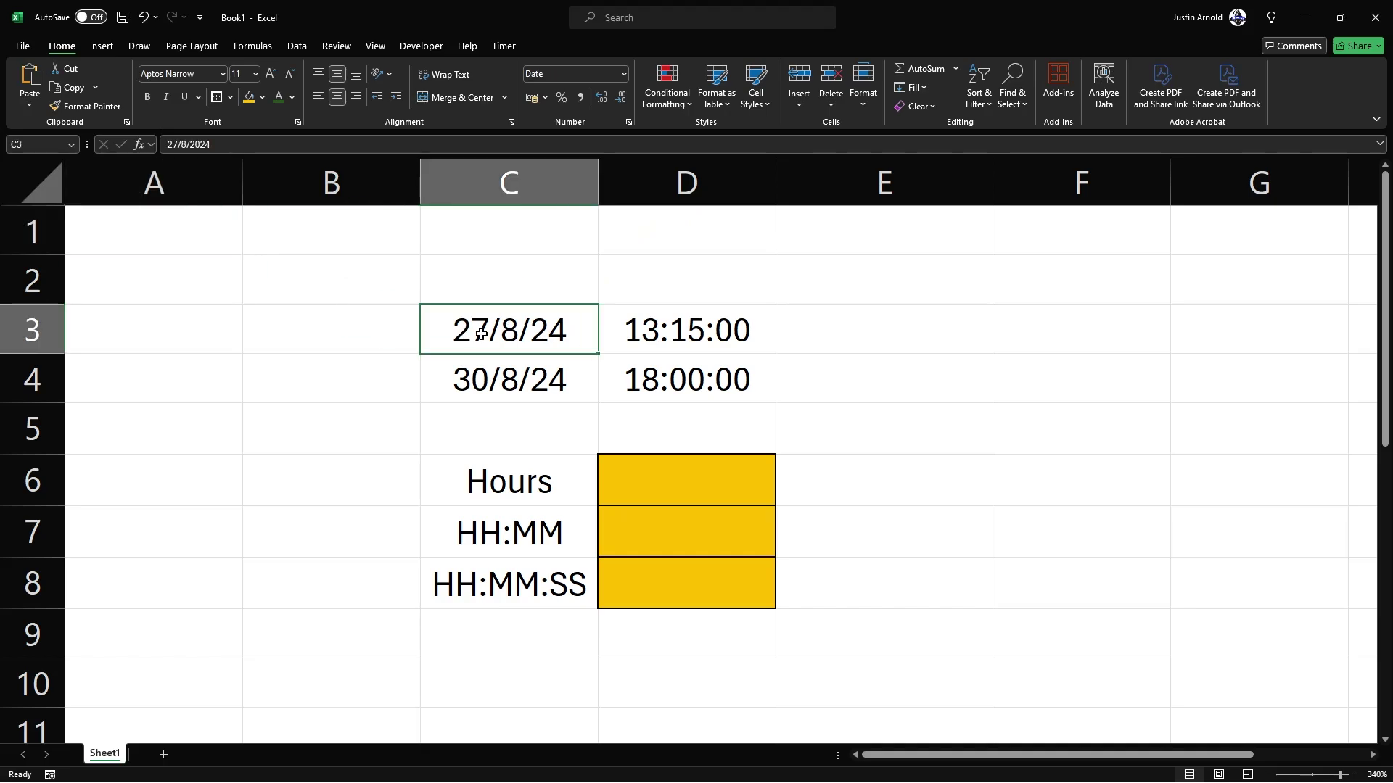
{"action": "left_click", "coordinate": [648, 334]}
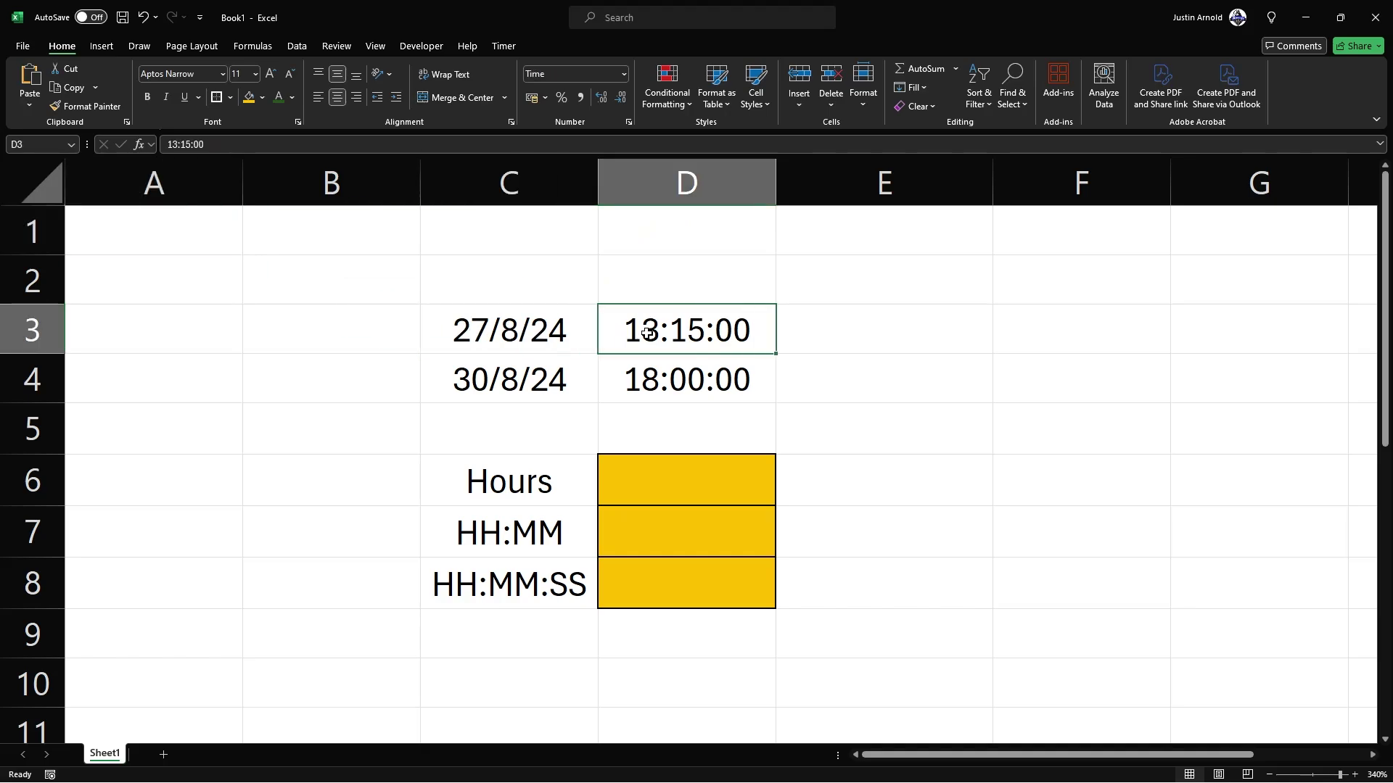
{"action": "left_click", "coordinate": [500, 391]}
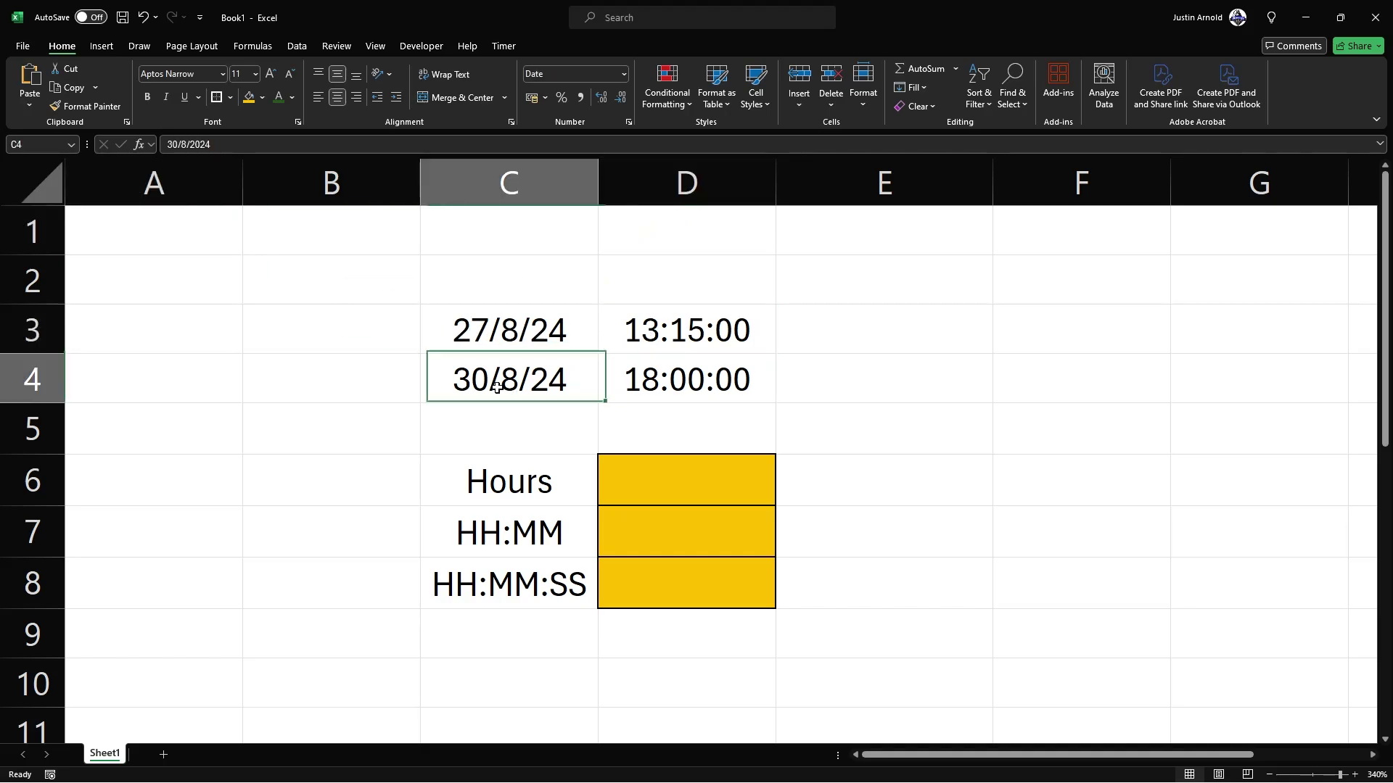
{"action": "left_click", "coordinate": [634, 390]}
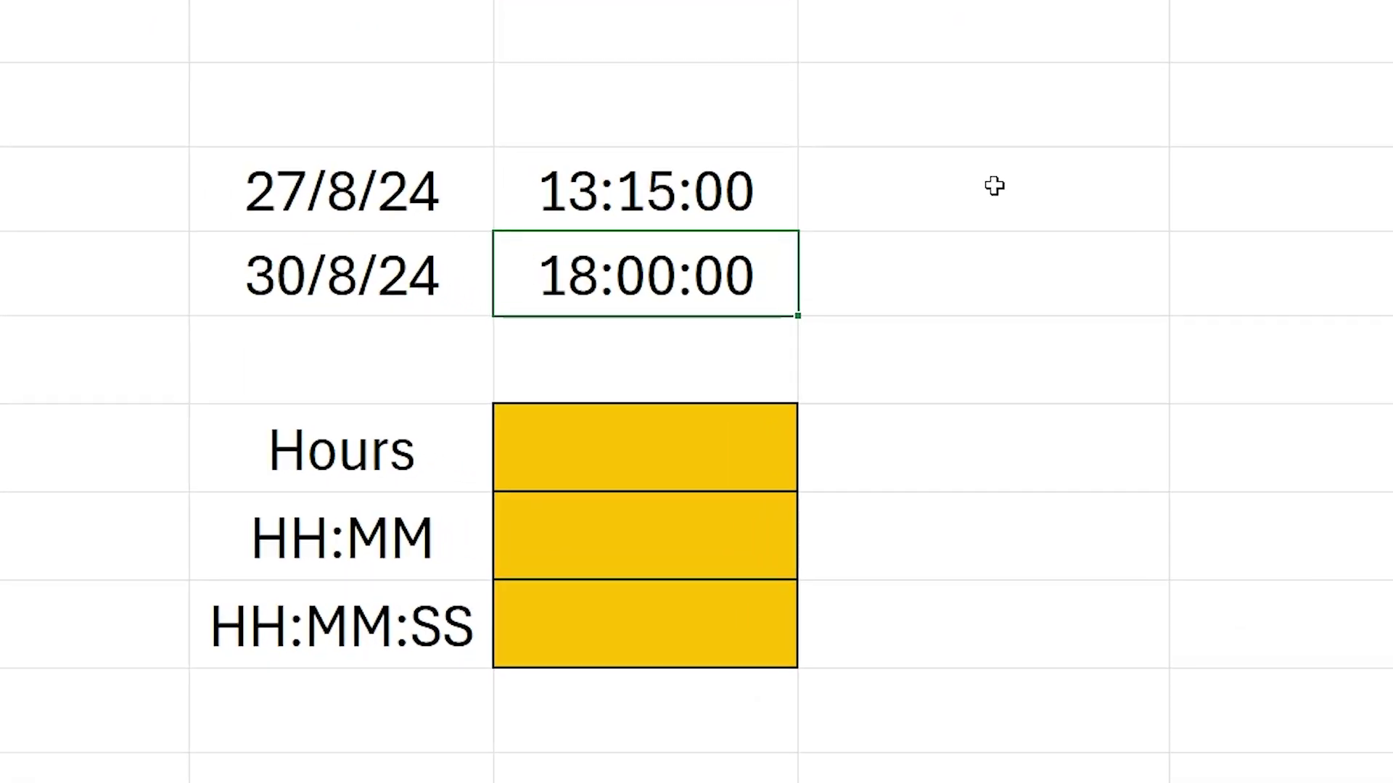
{"action": "left_click", "coordinate": [891, 327]}
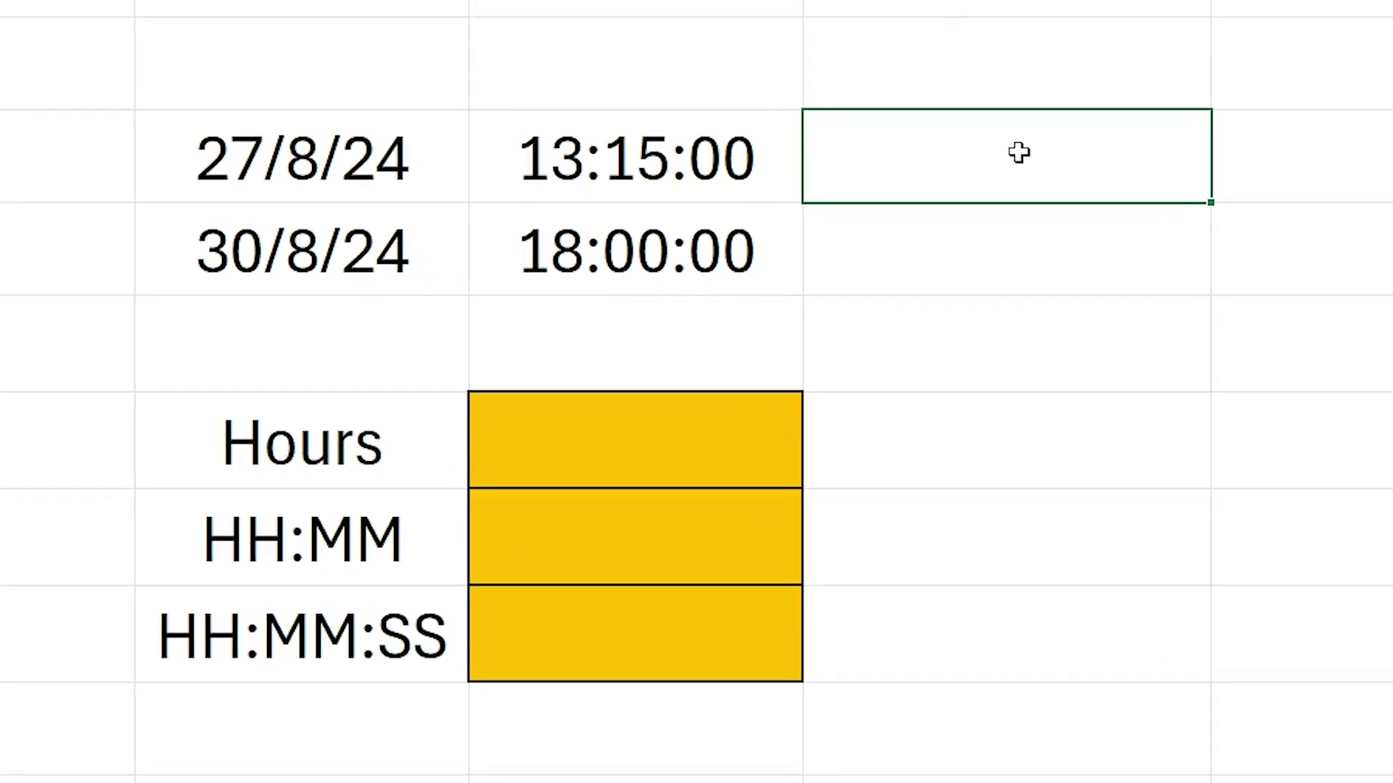
{"action": "left_click", "coordinate": [330, 153]}
{"action": "left_click", "coordinate": [623, 152]}
{"action": "left_click", "coordinate": [392, 156]}
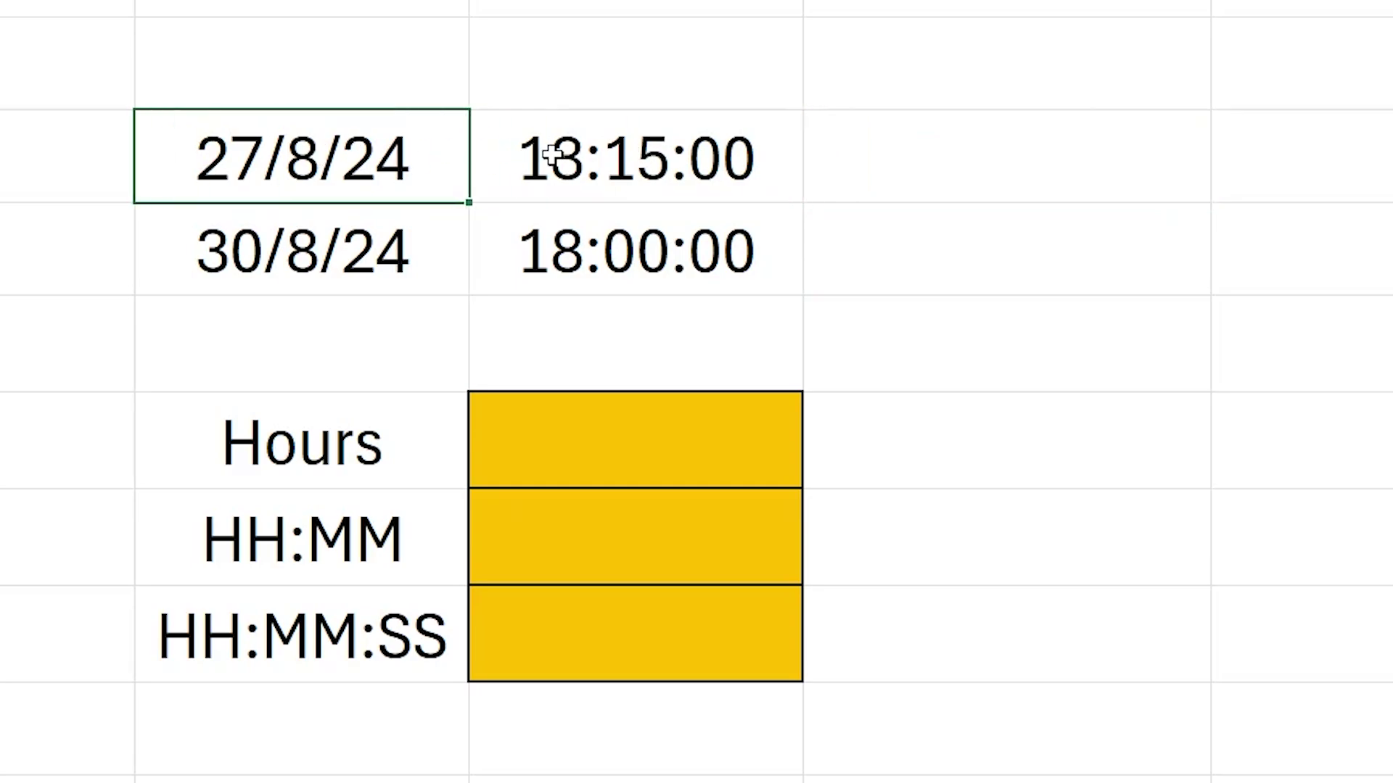
{"action": "left_click", "coordinate": [551, 154]}
{"action": "left_click", "coordinate": [913, 177]}
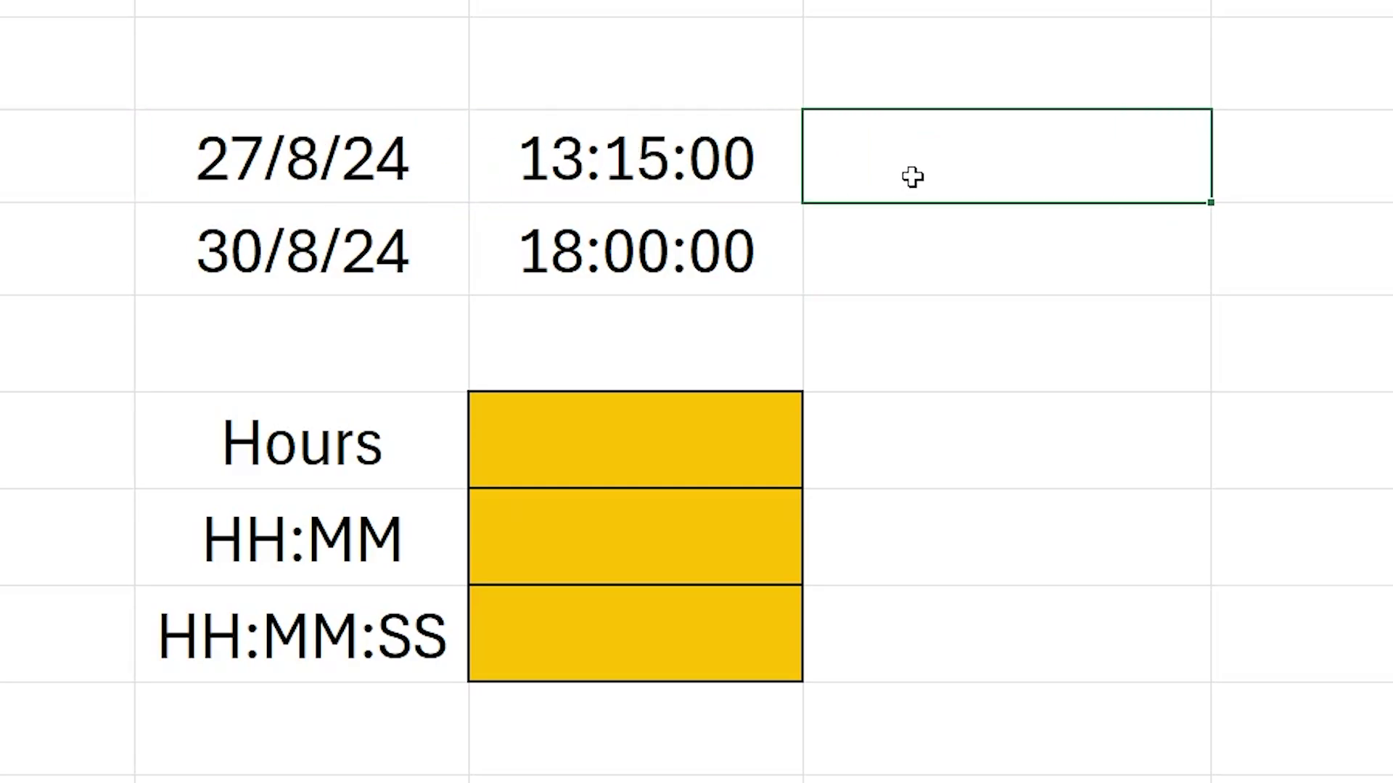
Enter =C3+D3 in E3 to combine the start date and time.
{"action": "type", "text": "="}
{"action": "left_click", "coordinate": [300, 152]}
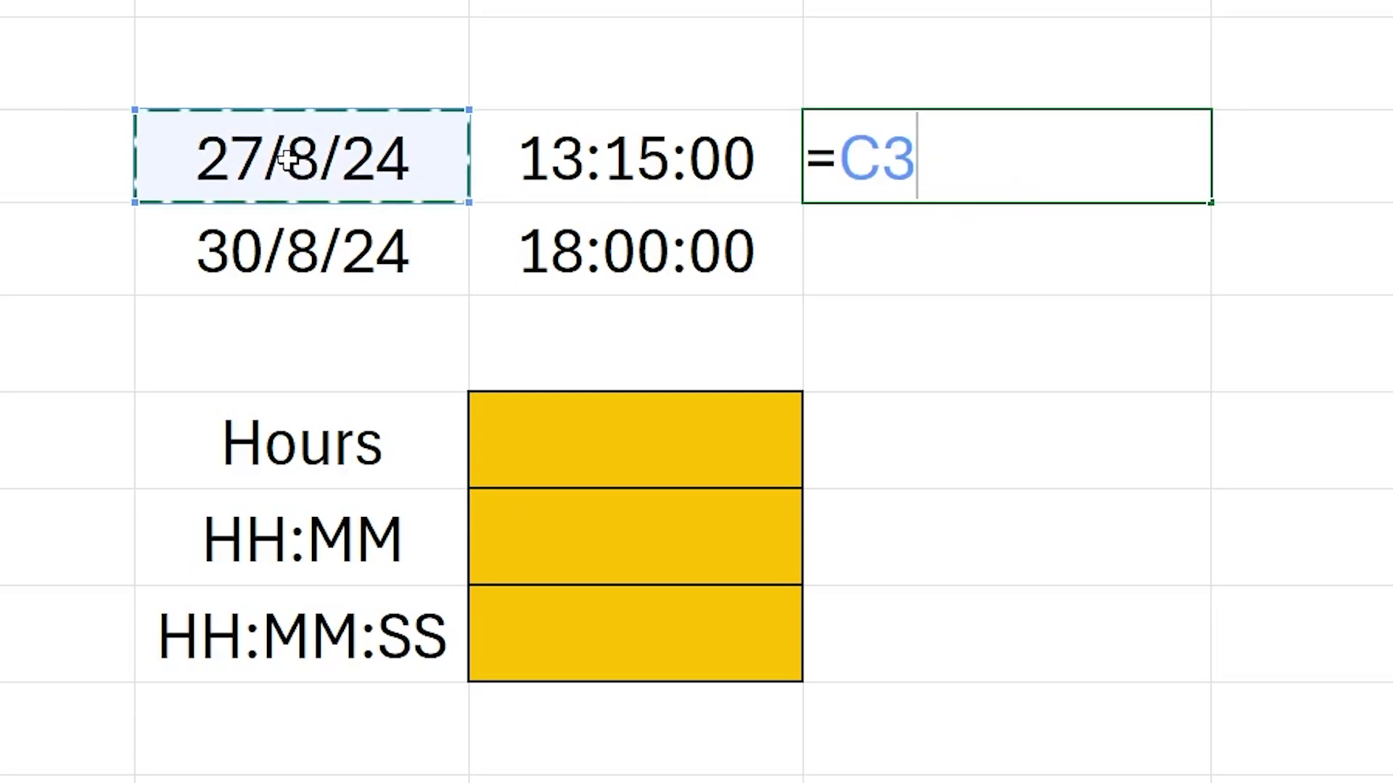
{"action": "type", "text": "+"}
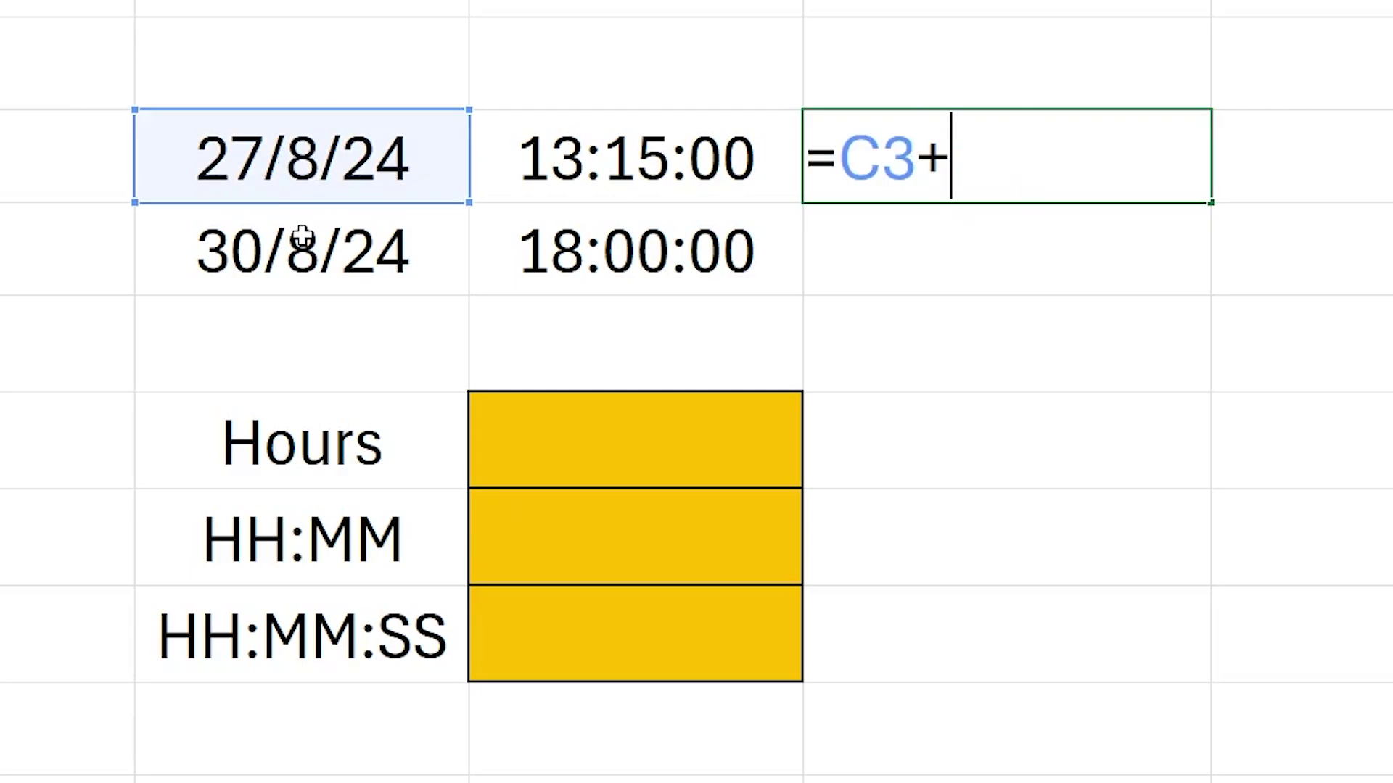
{"action": "left_click", "coordinate": [545, 181]}
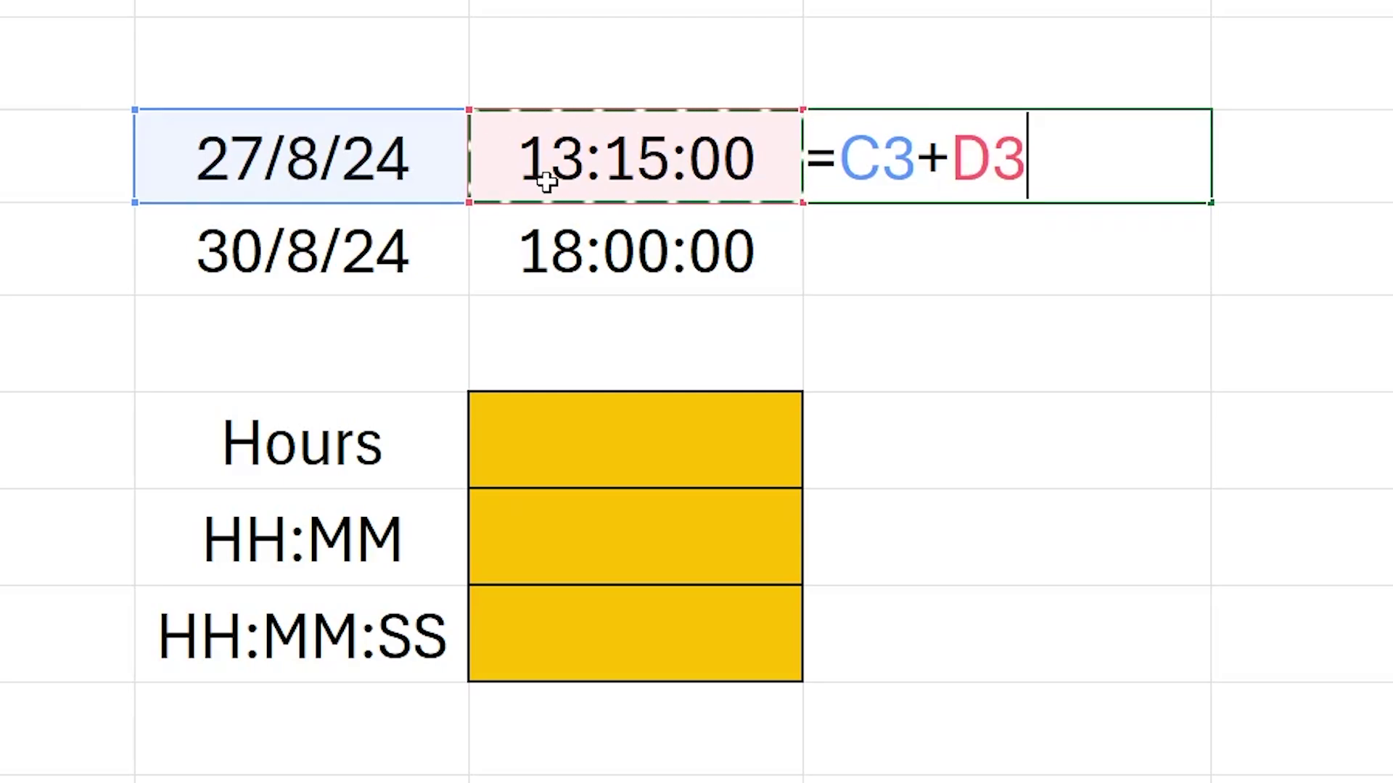
{"action": "key", "text": "Return"}
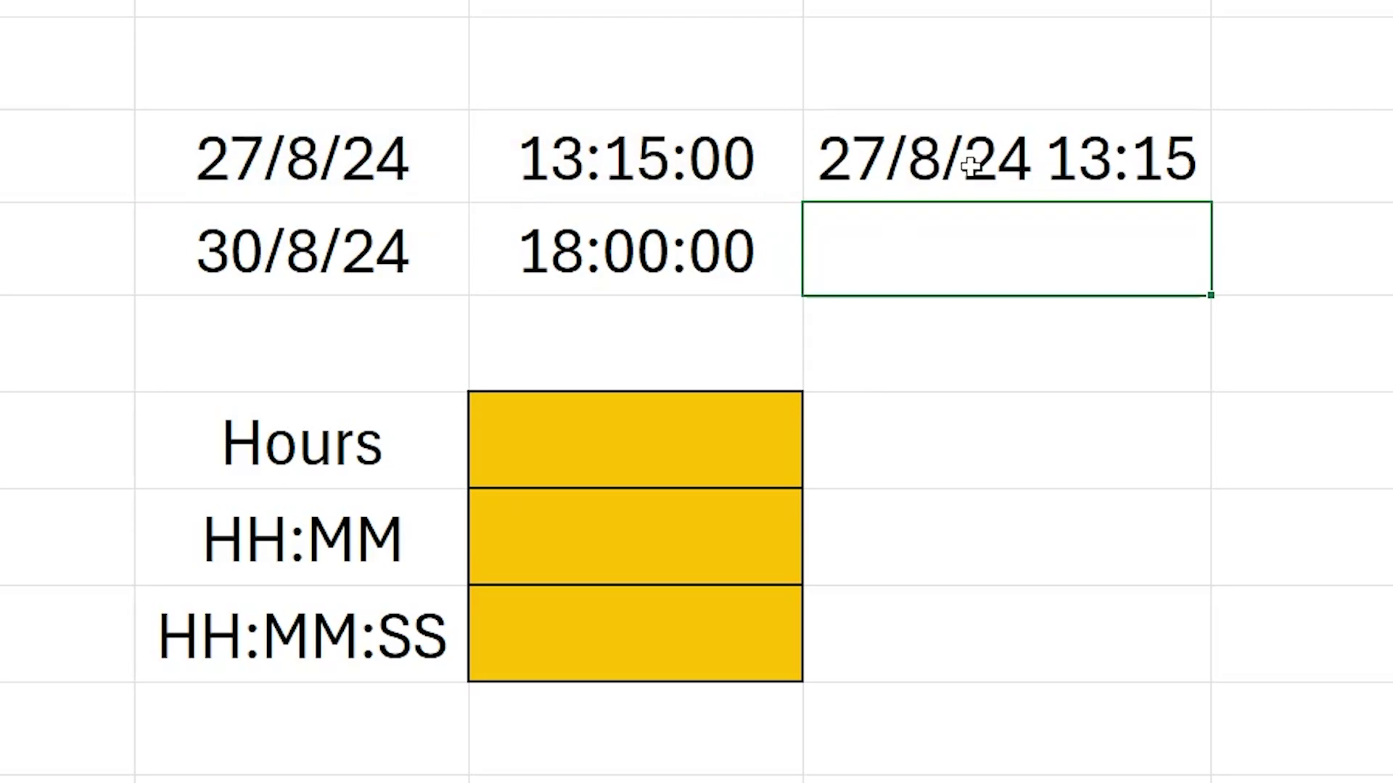
Fill the date-time formula down to E4 and check both formulas.
{"action": "left_click", "coordinate": [1104, 142]}
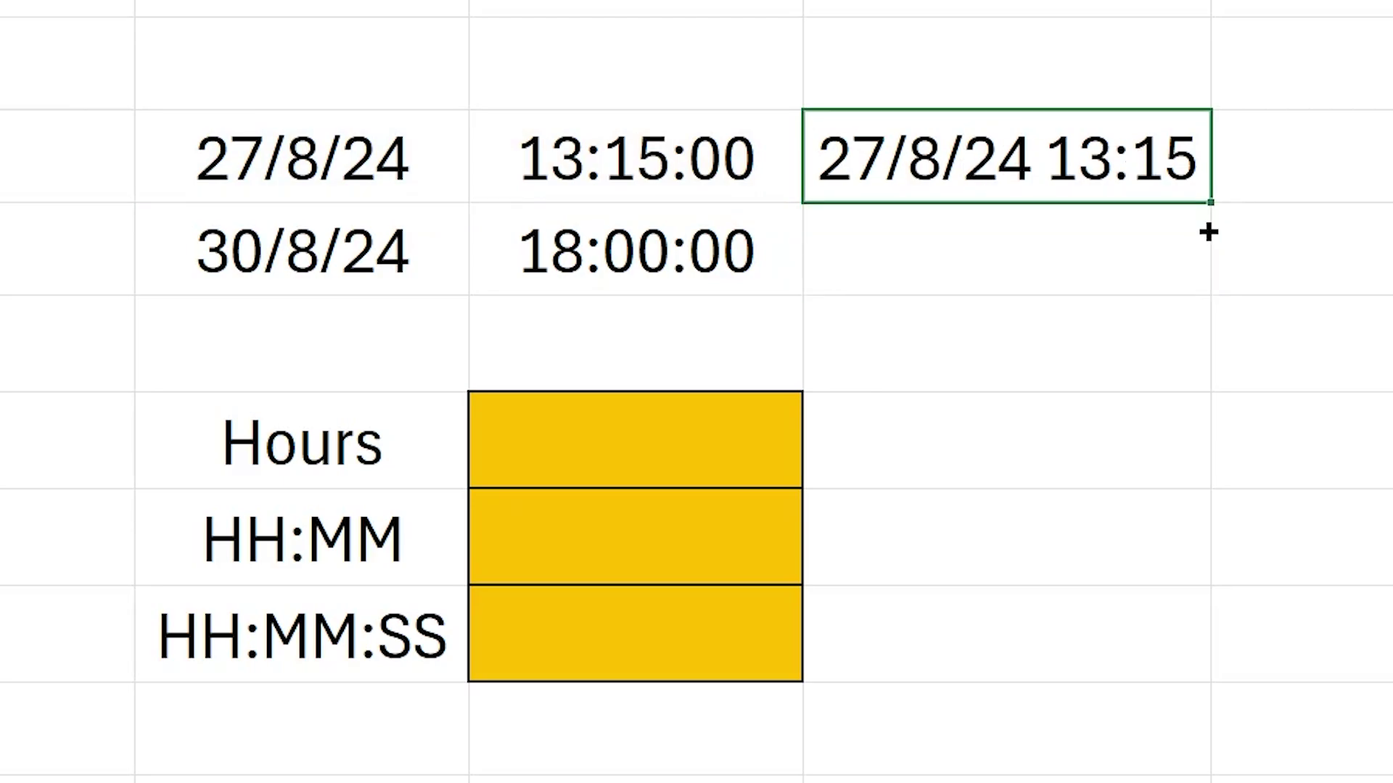
{"action": "left_click_drag", "start_coordinate": [1207, 232], "coordinate": [1210, 294]}
{"action": "double_click", "coordinate": [1103, 264]}
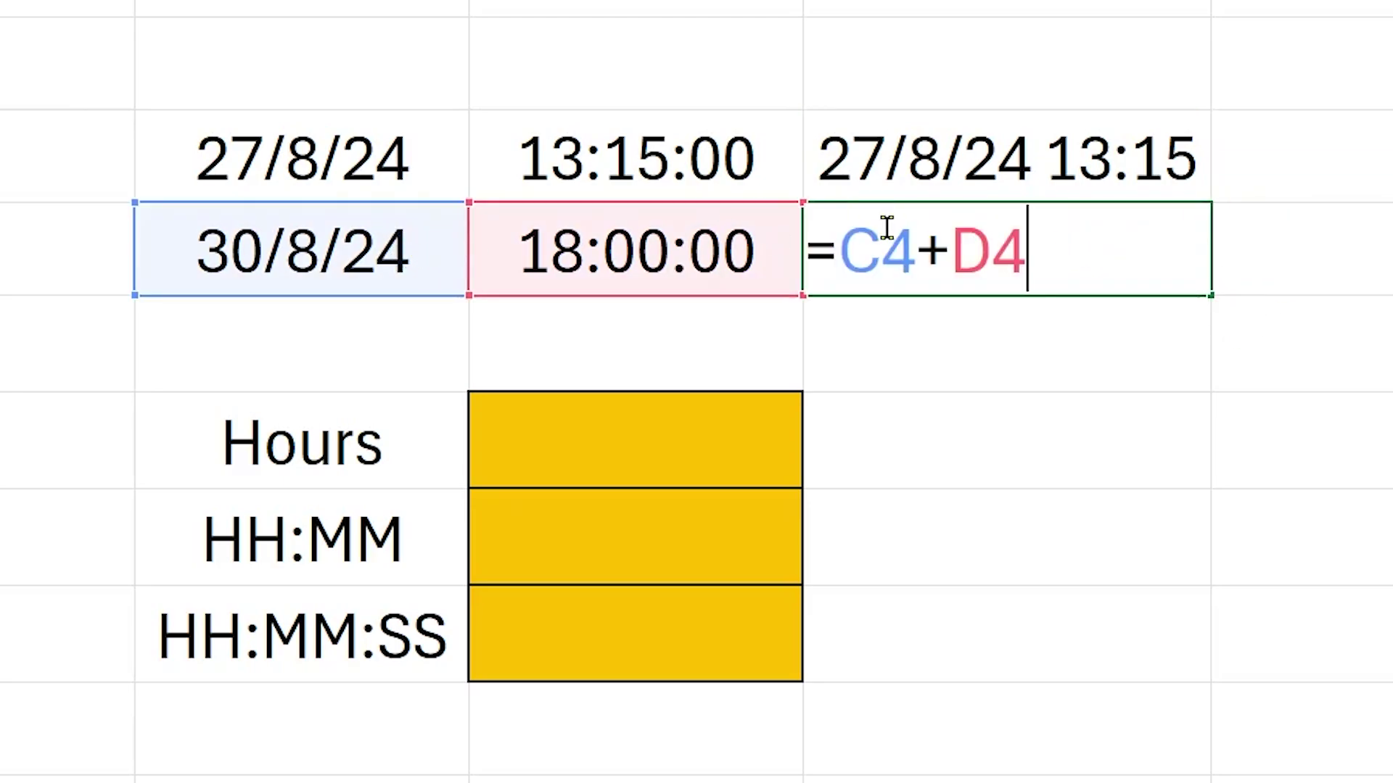
{"action": "key", "text": "Escape"}
{"action": "double_click", "coordinate": [907, 183]}
{"action": "key", "text": "Escape"}
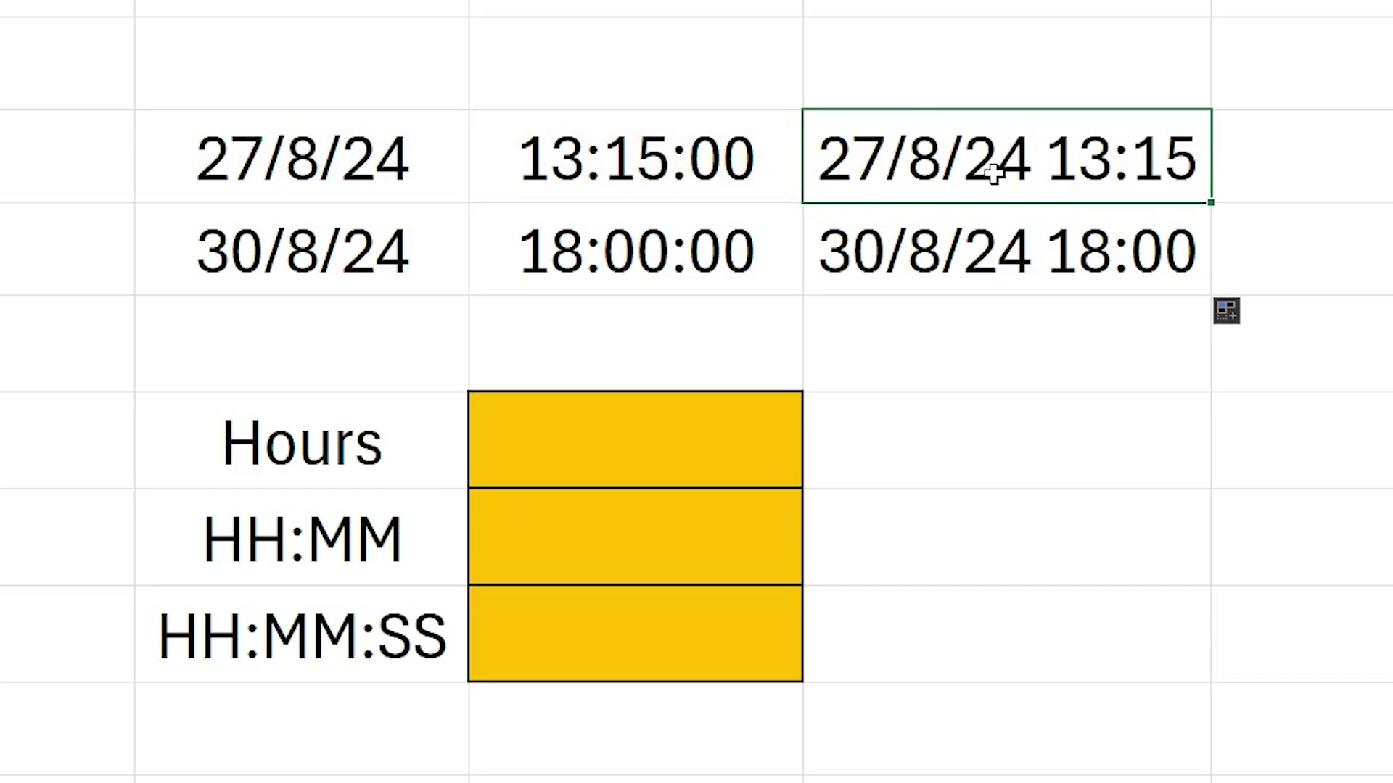
{"action": "left_click", "coordinate": [996, 418]}
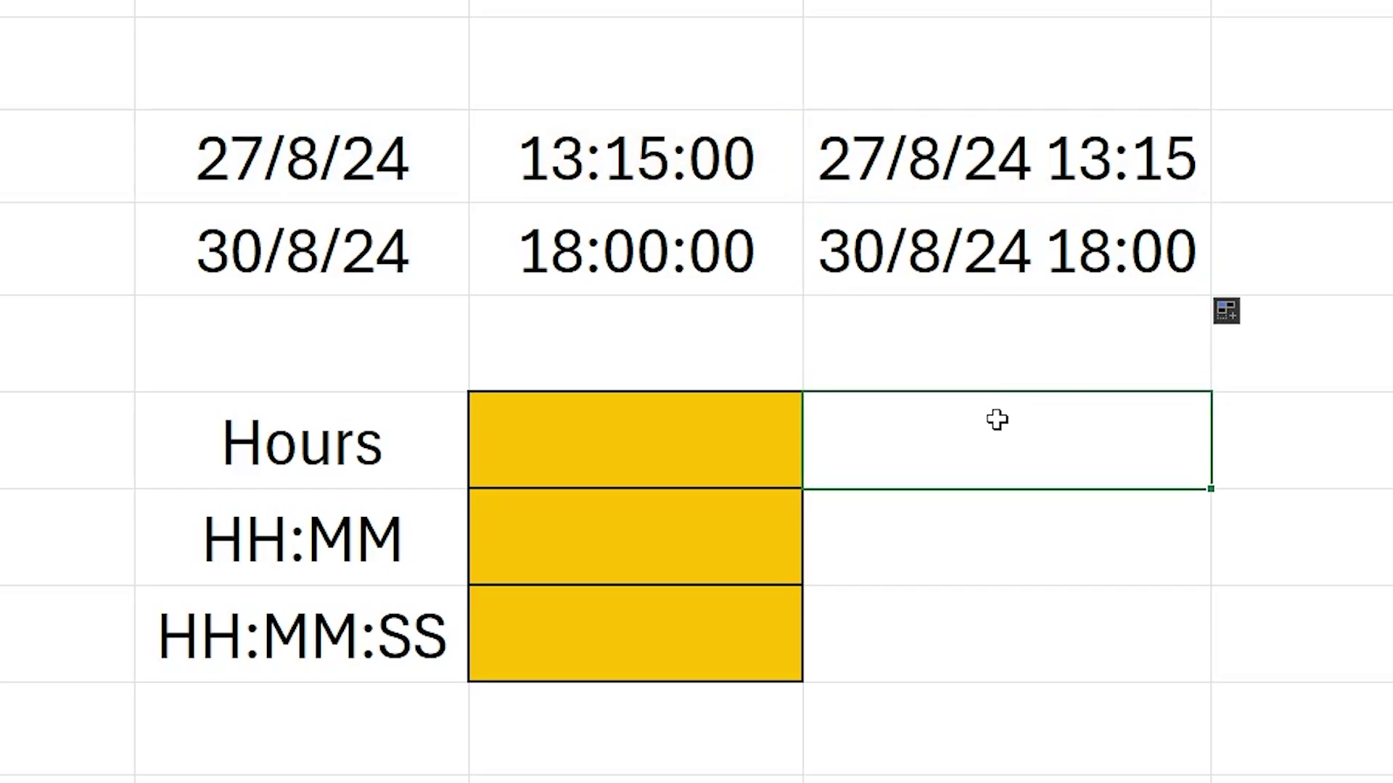
Point out the combined values in E3 and E4, then select the yellow Hours cell.
{"action": "left_click", "coordinate": [968, 342]}
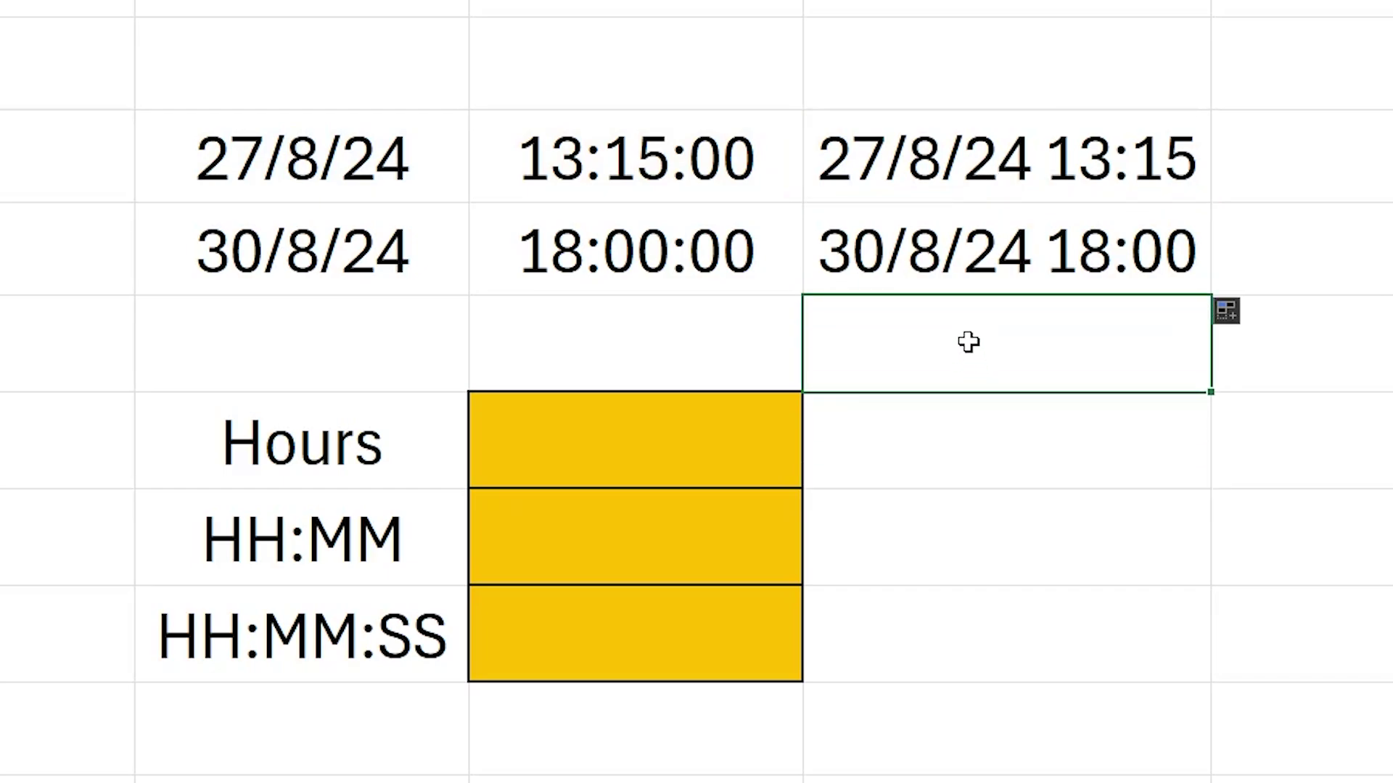
{"action": "left_click", "coordinate": [983, 180]}
{"action": "left_click", "coordinate": [979, 273]}
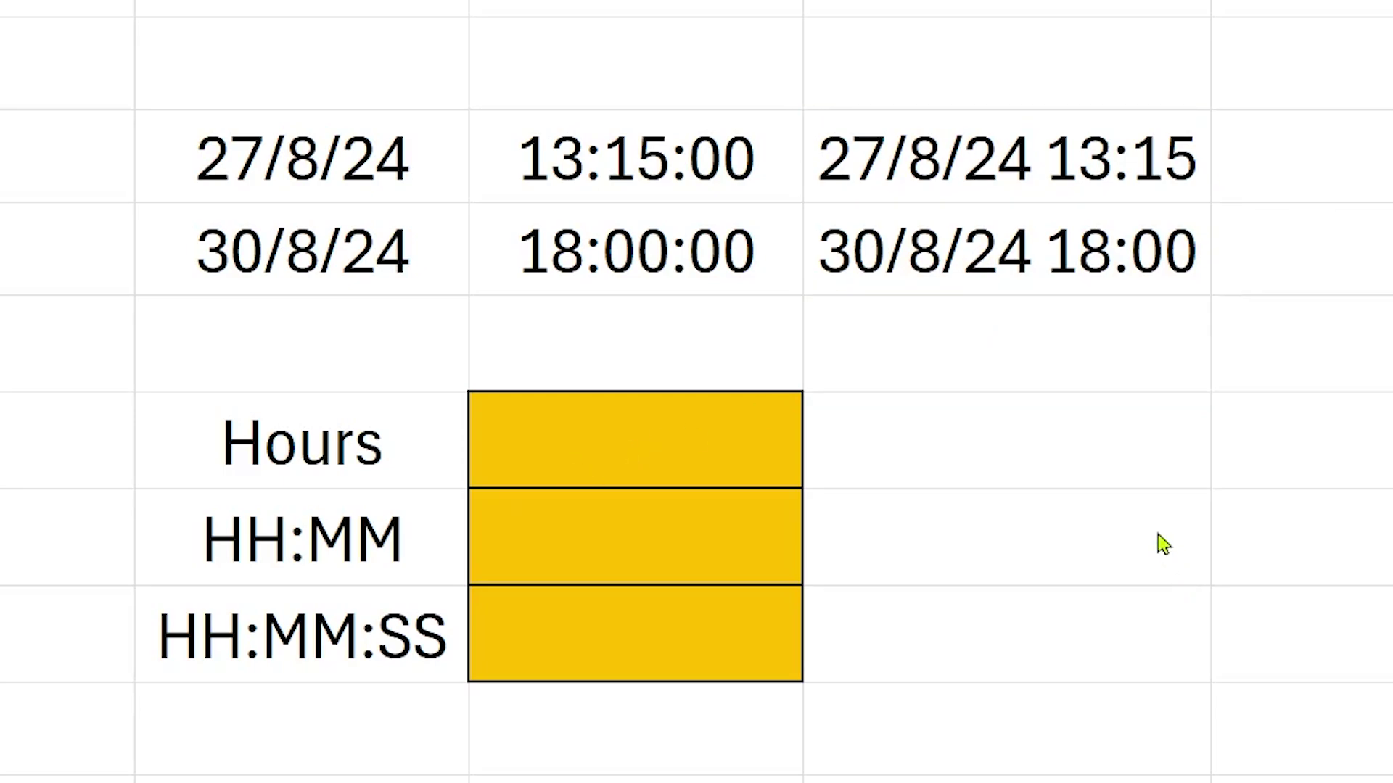
{"action": "left_click", "coordinate": [603, 445]}
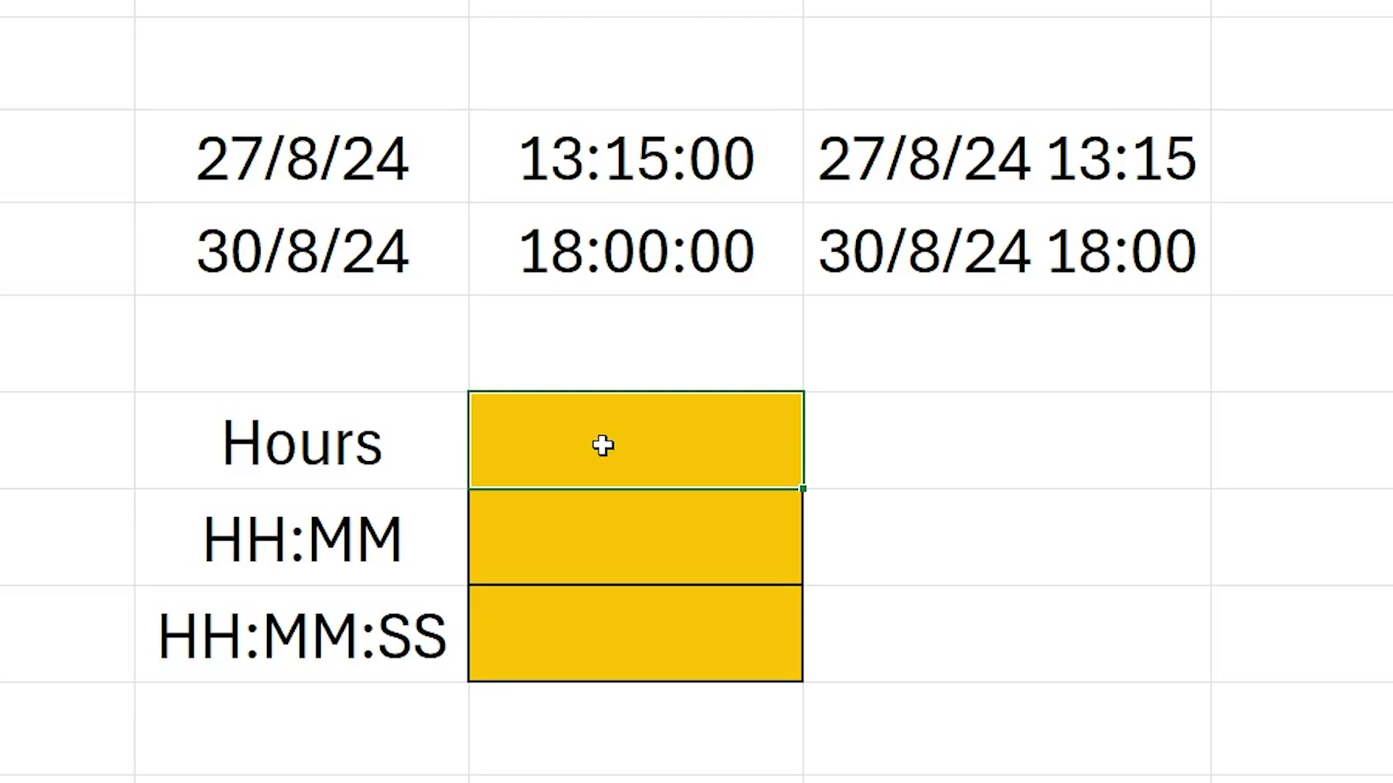
Begin the Hours formula as =TEXT((C4+D4)-( referencing the target date and time.
{"action": "type", "text": "="}
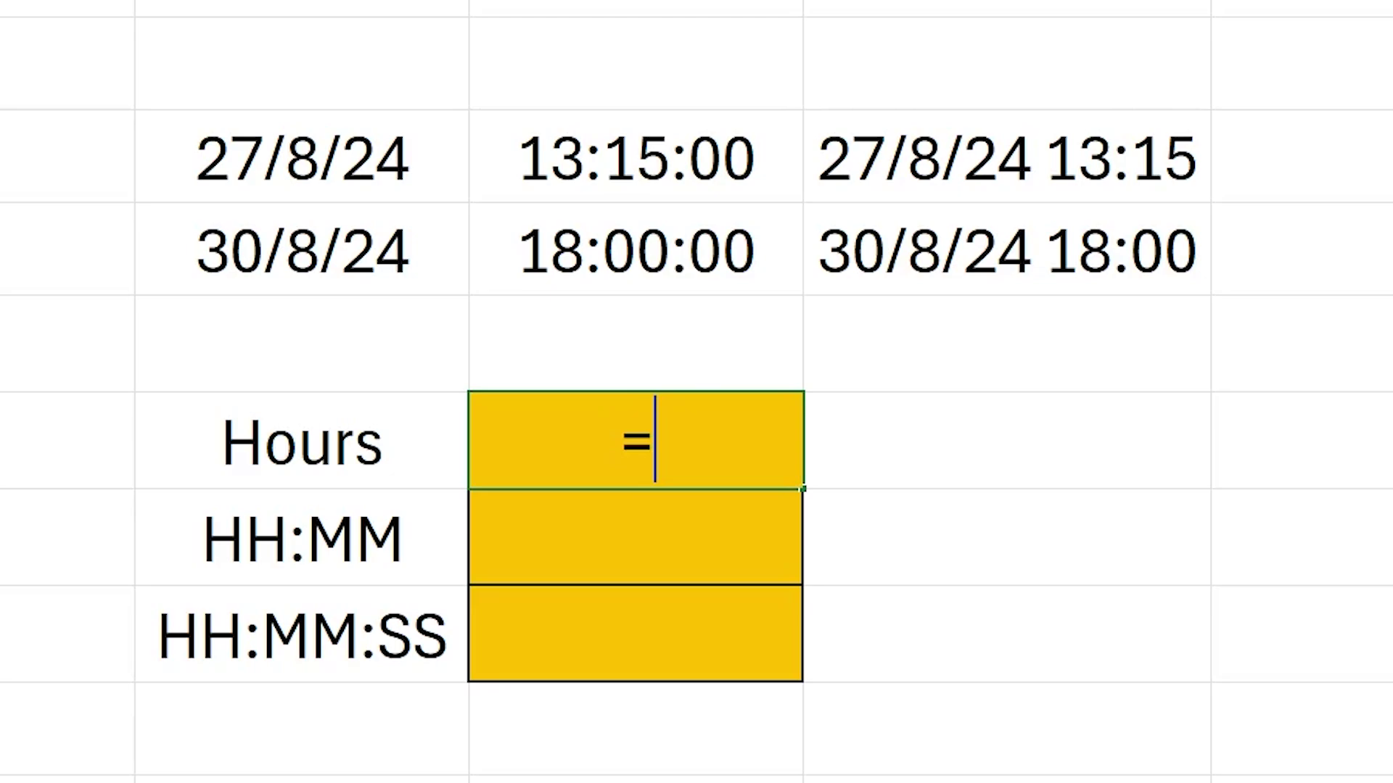
{"action": "type", "text": "TEXT("}
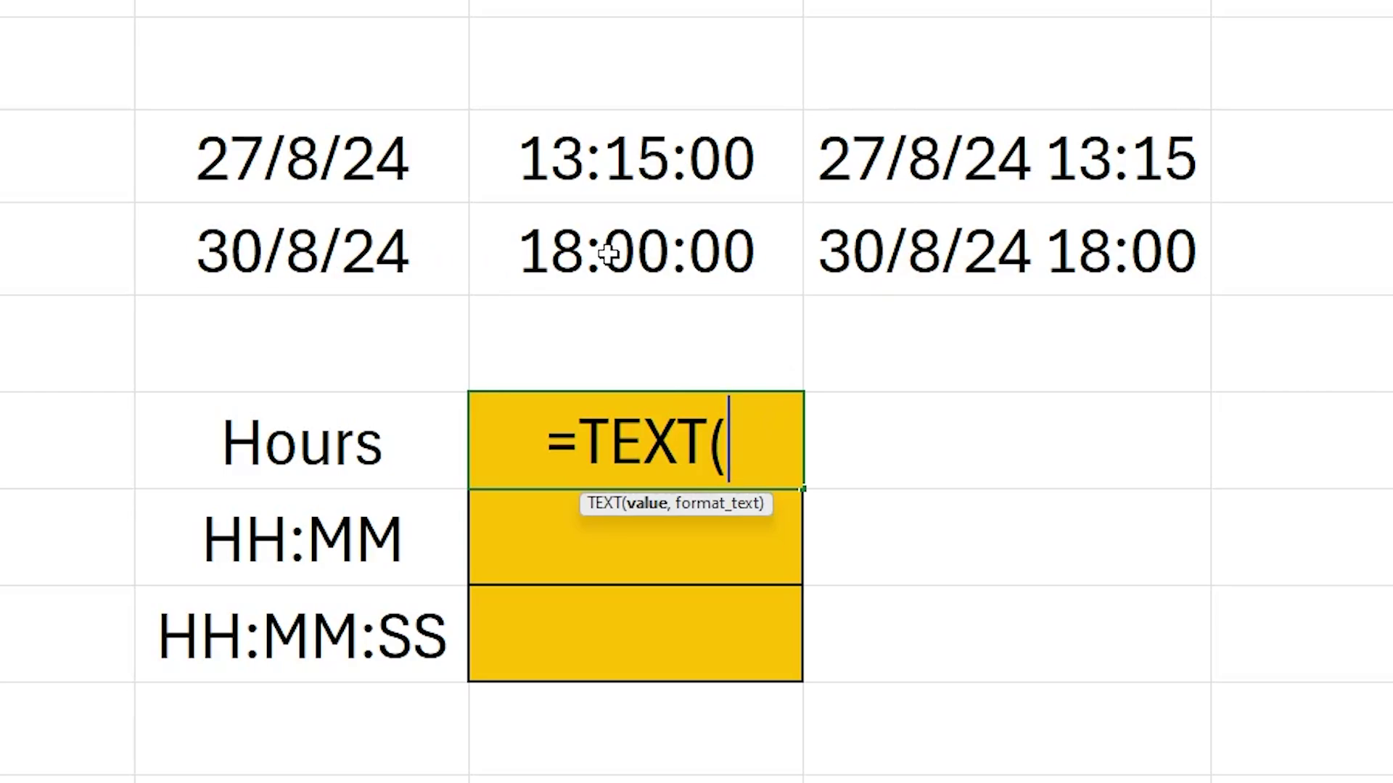
{"action": "type", "text": "("}
{"action": "left_click", "coordinate": [217, 240]}
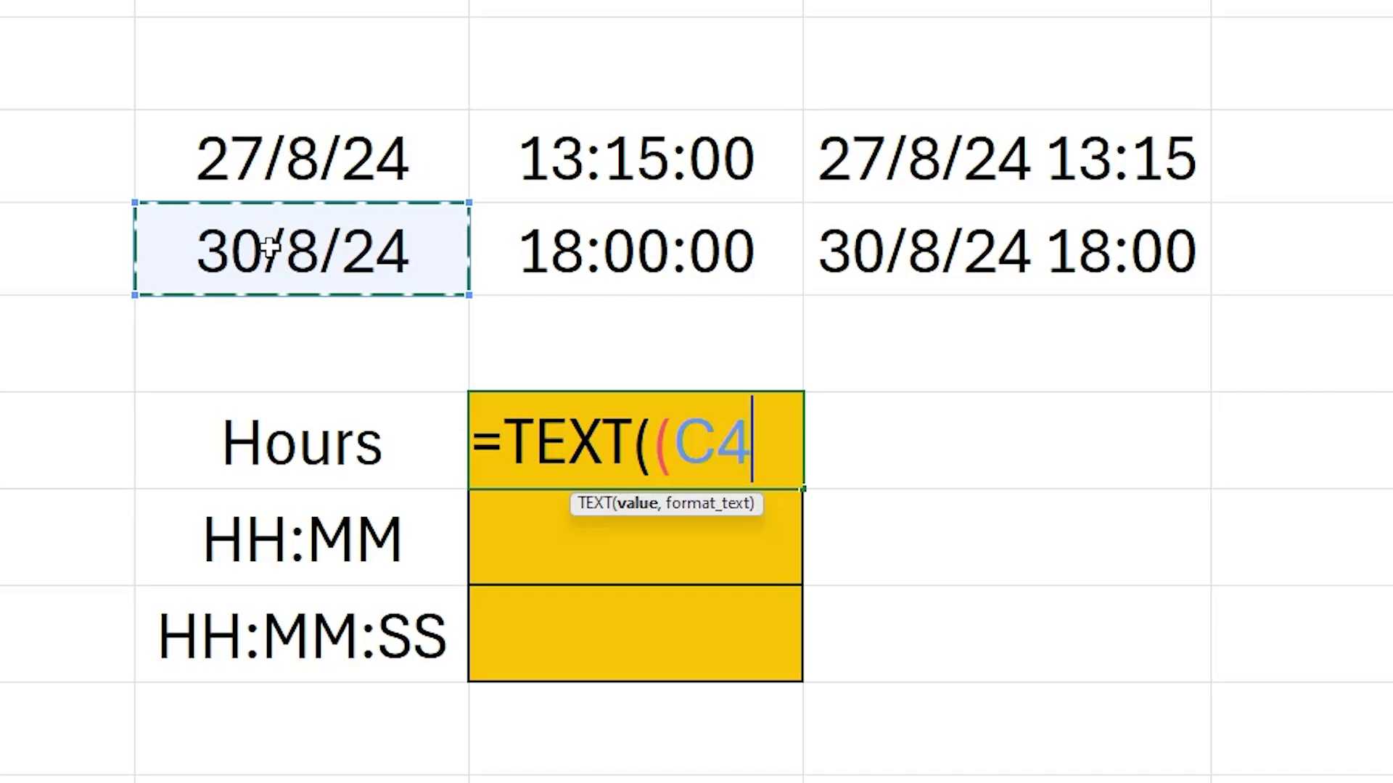
{"action": "type", "text": "+"}
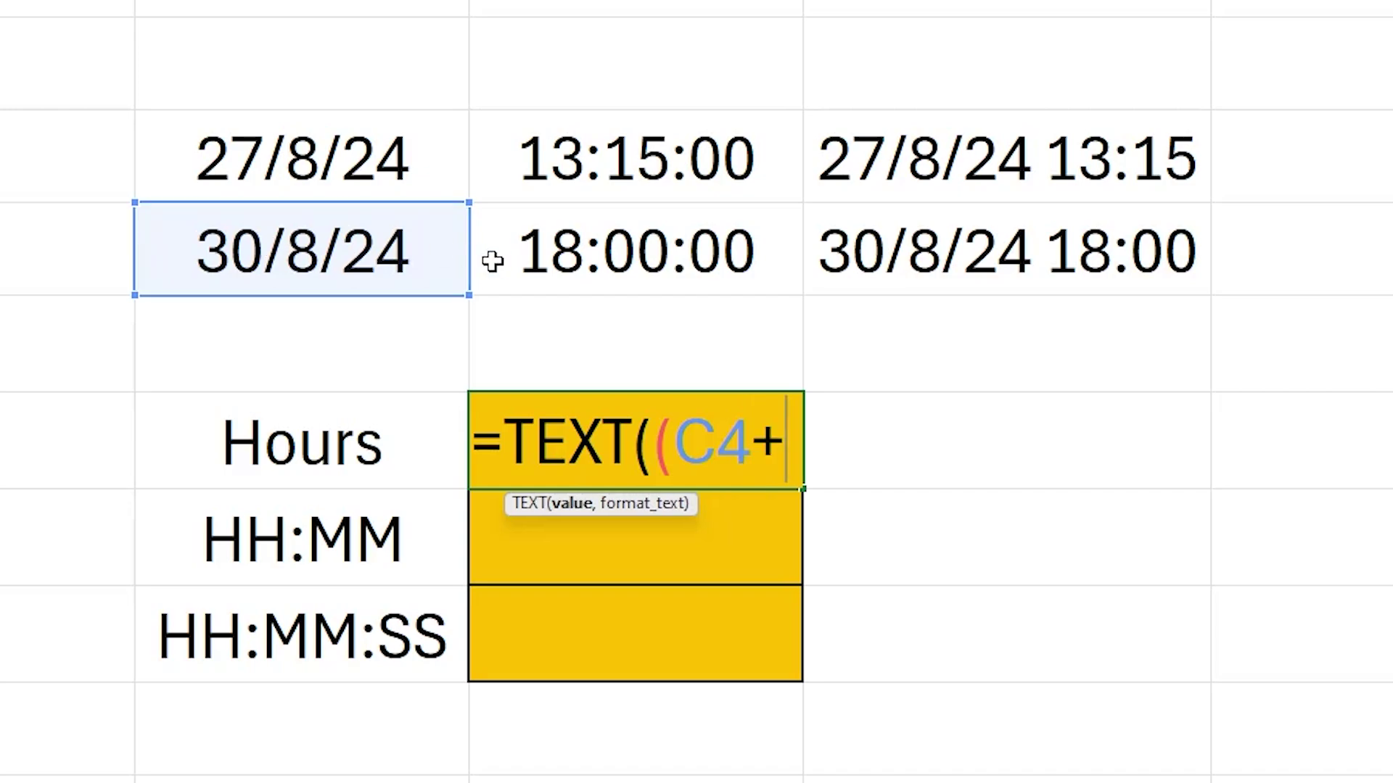
{"action": "left_click", "coordinate": [642, 254]}
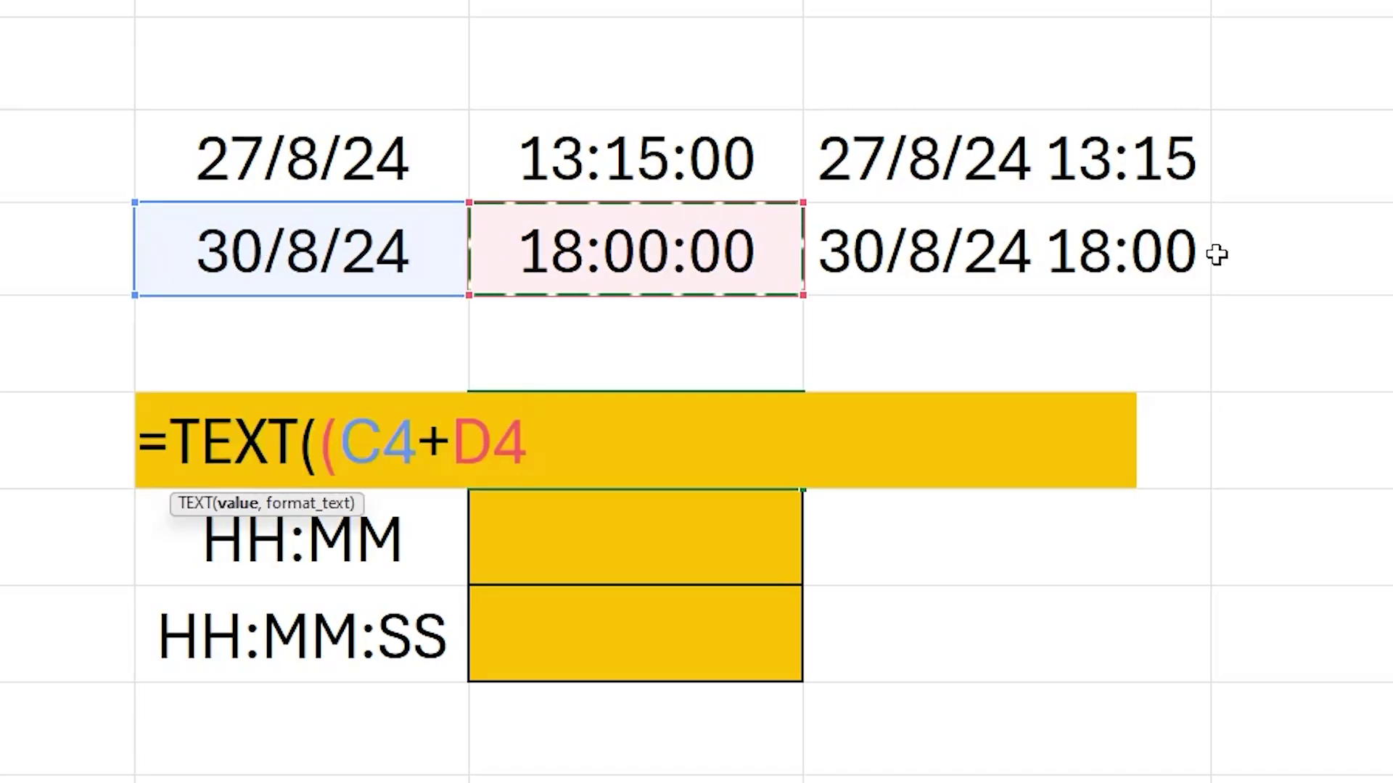
{"action": "type", "text": ")"}
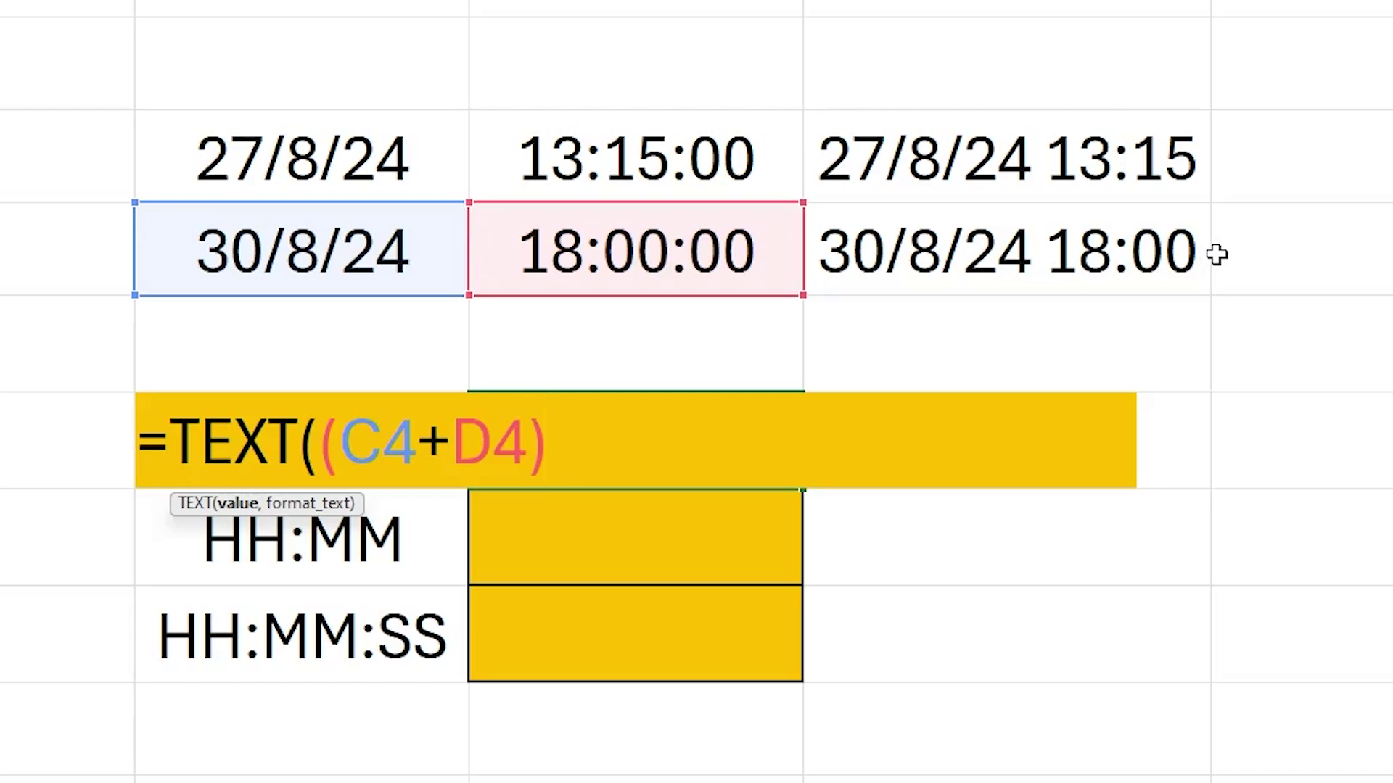
{"action": "type", "text": "-("}
Complete the Hours formula as =TEXT((C4+D4)-(C3+D3),"[h]") so it shows 76.
{"action": "left_click", "coordinate": [412, 152]}
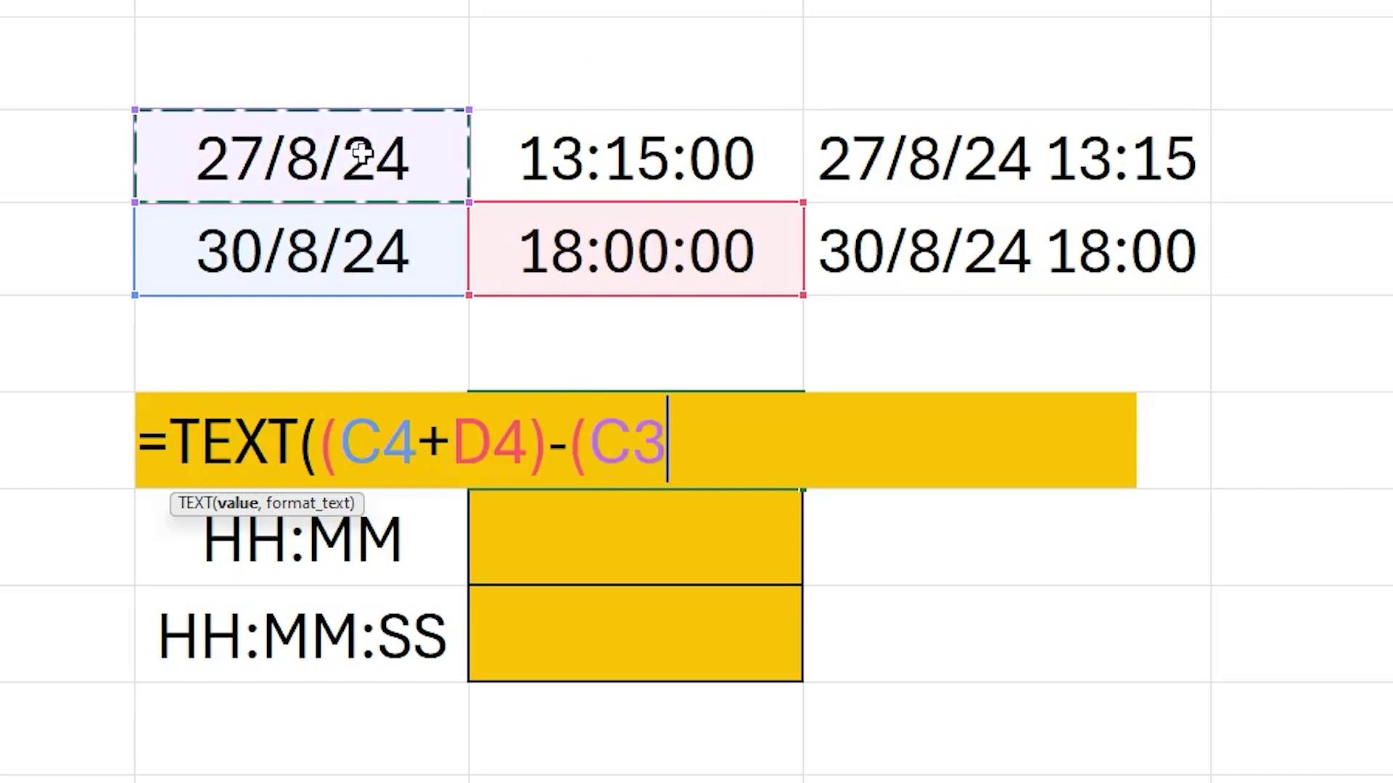
{"action": "type", "text": "+"}
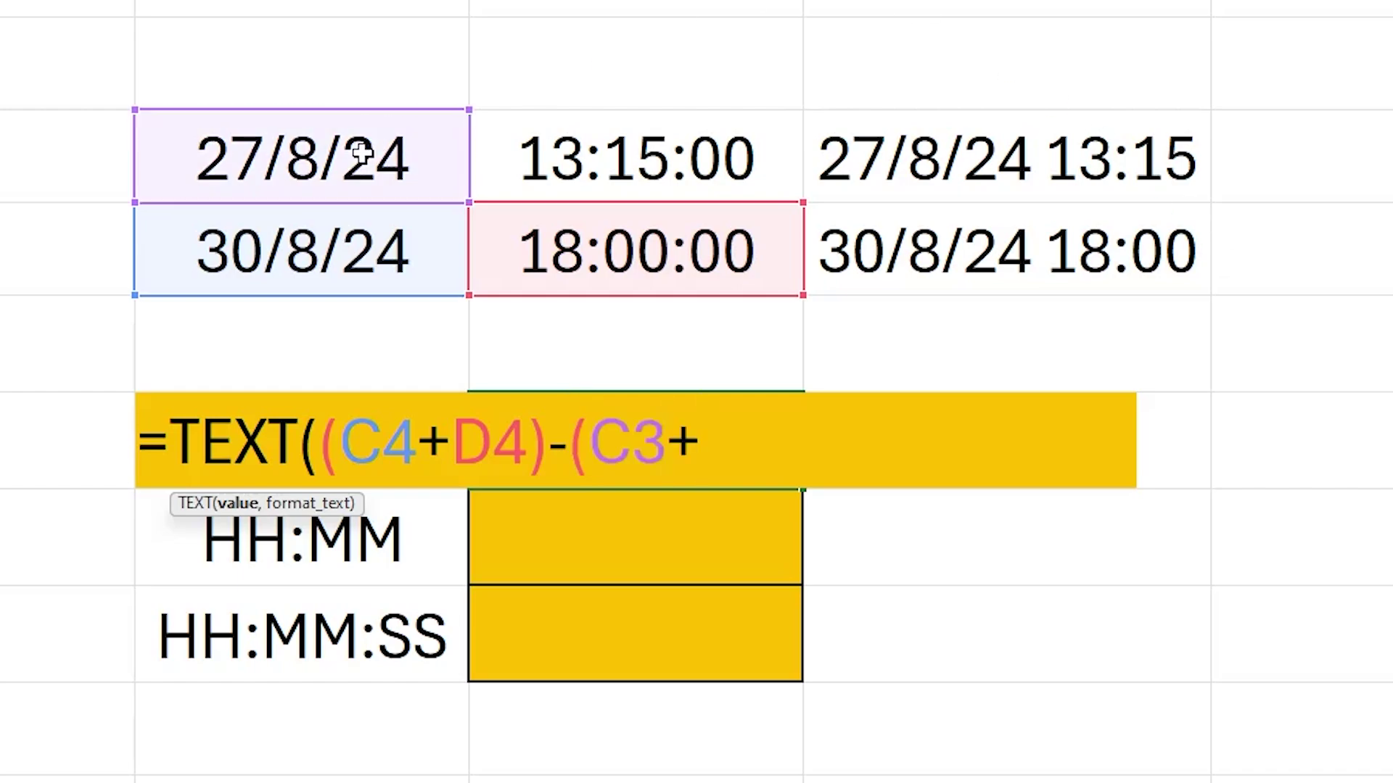
{"action": "left_click", "coordinate": [724, 164]}
{"action": "type", "text": ")"}
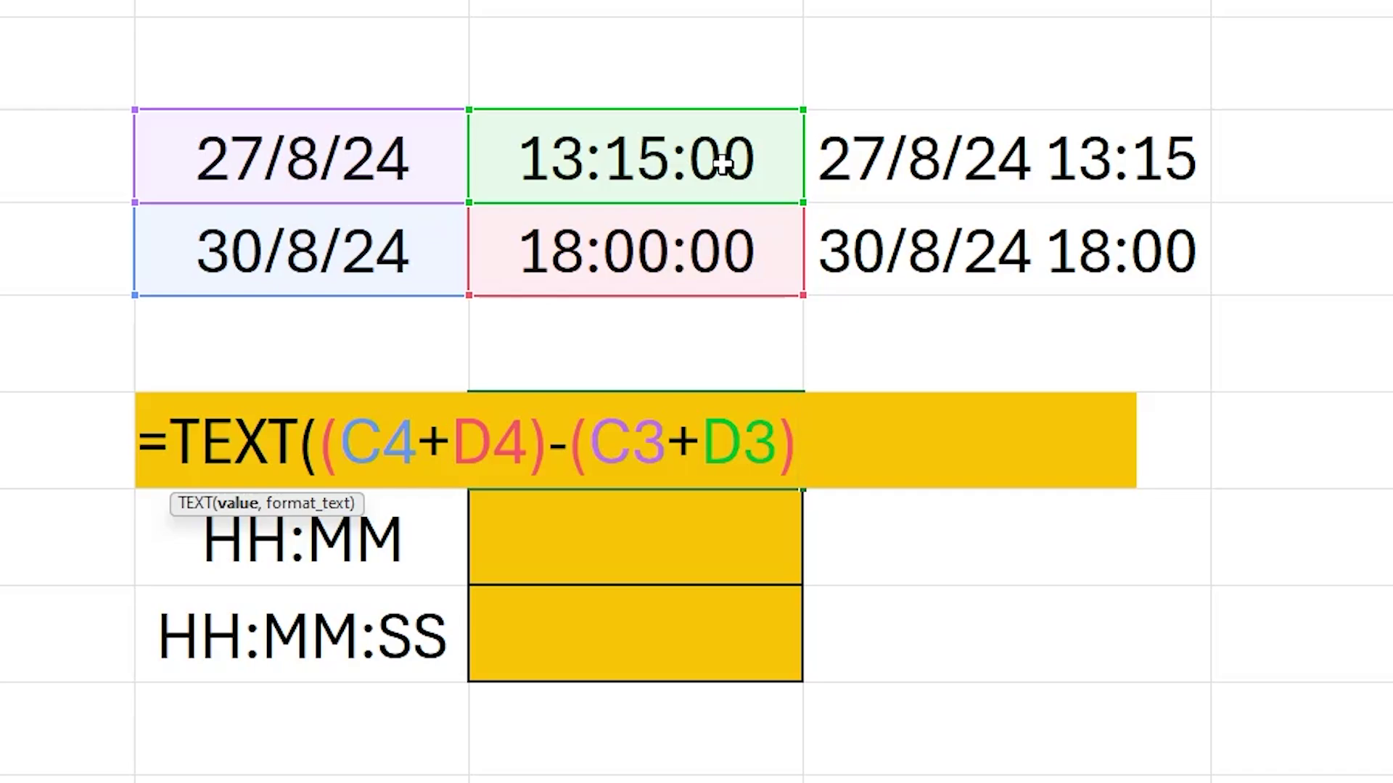
{"action": "type", "text": ","}
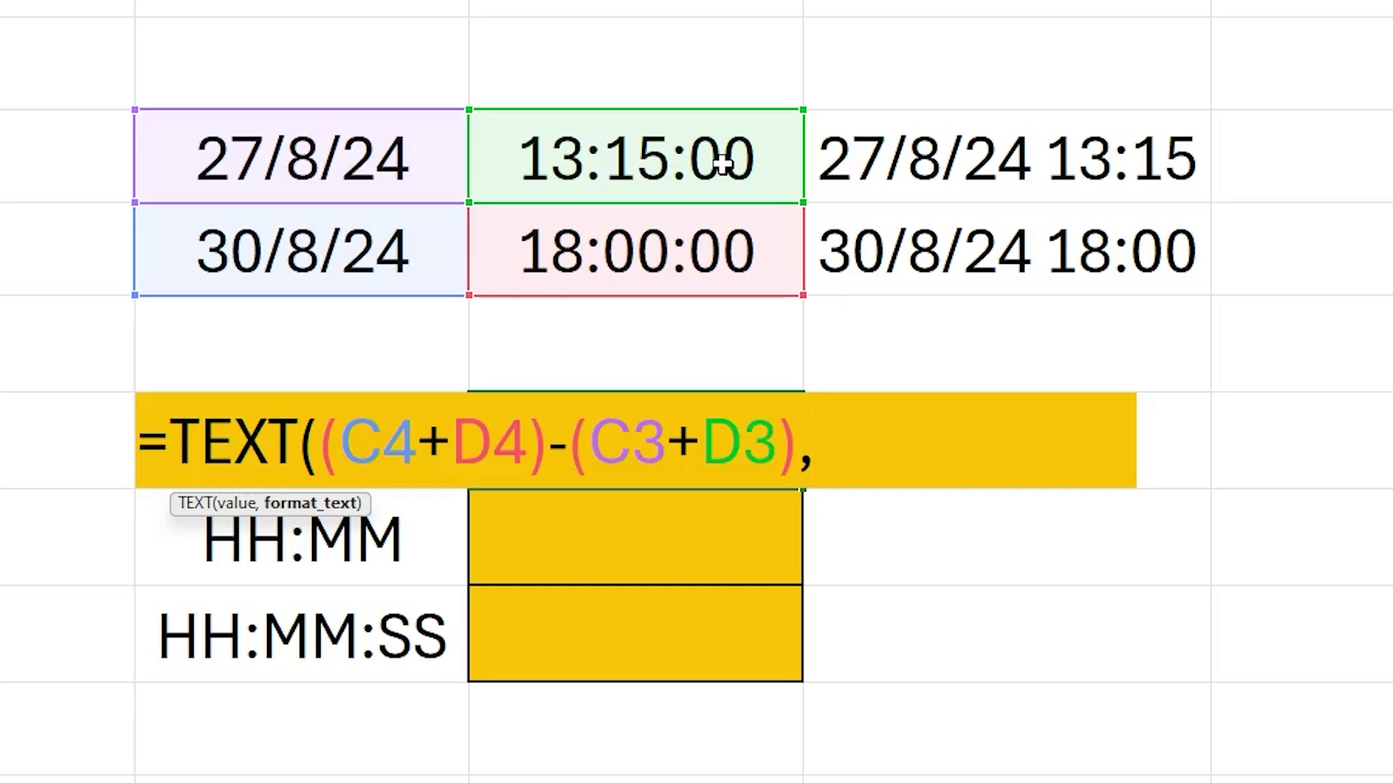
{"action": "type", "text": "\"[H"}
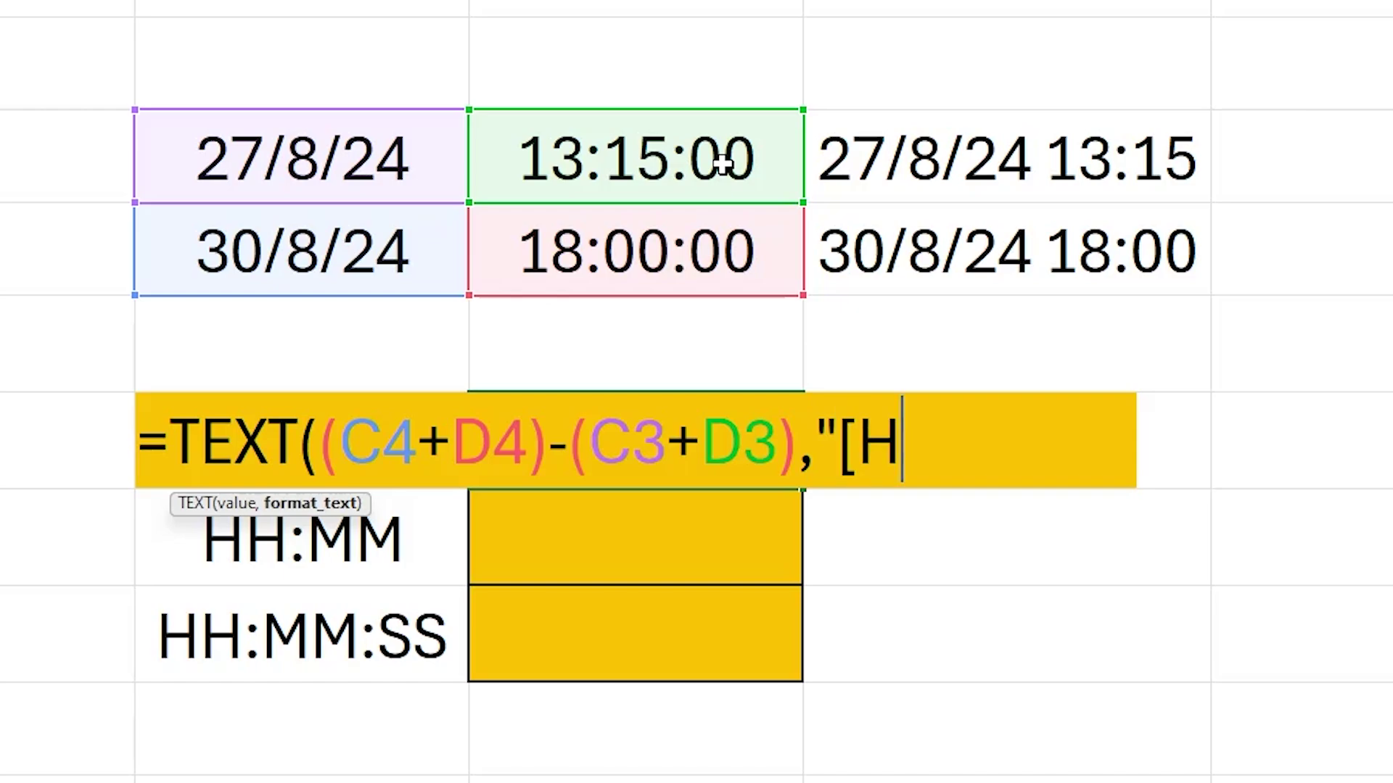
{"action": "key", "text": "BackSpace"}
{"action": "type", "text": "h]"}
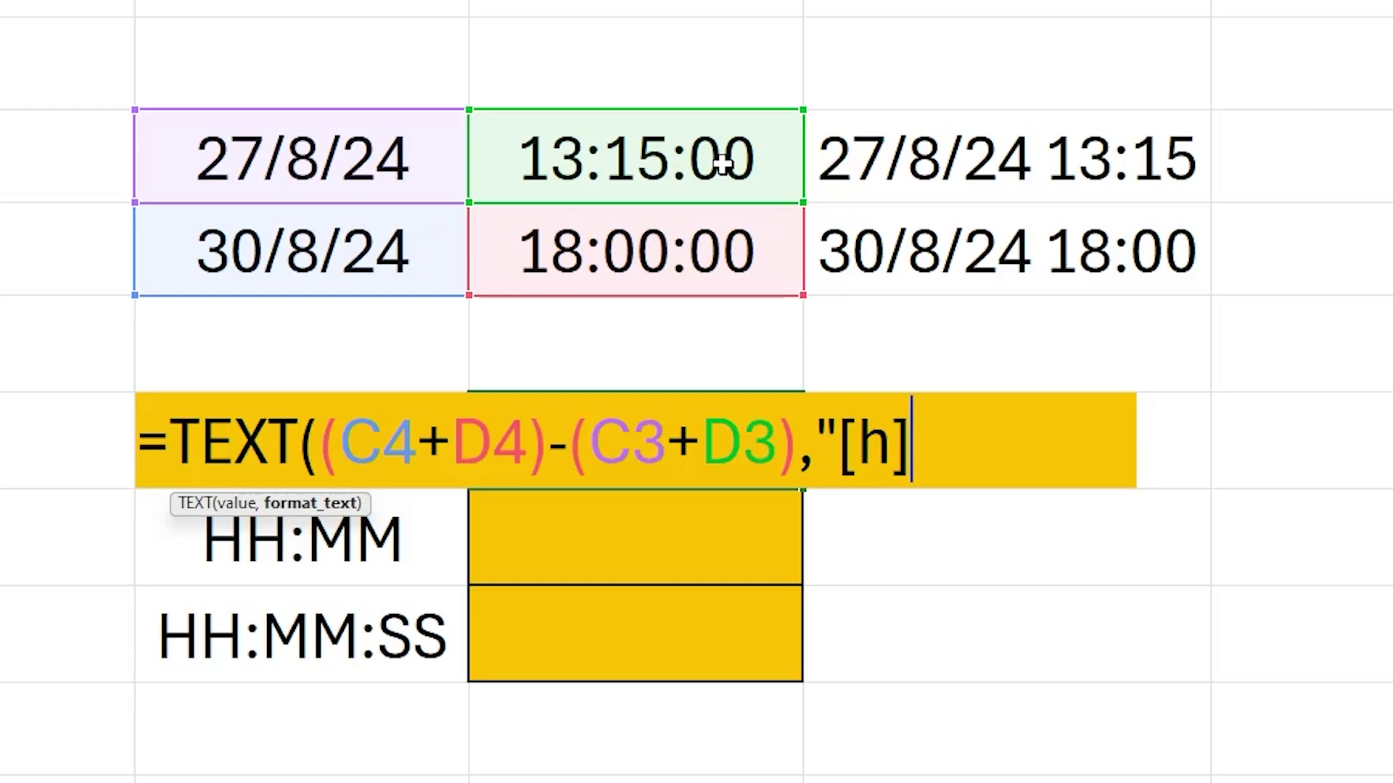
{"action": "type", "text": "\")"}
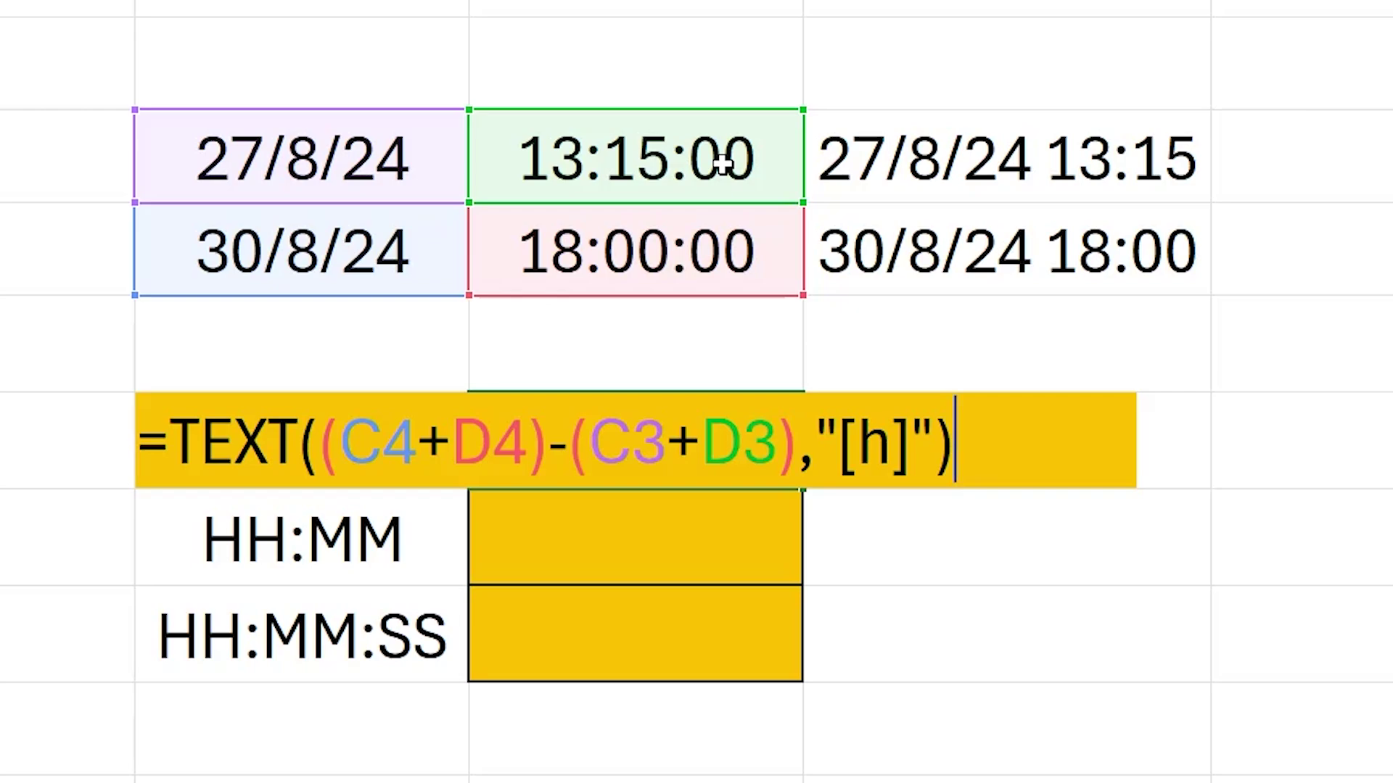
{"action": "key", "text": "Return"}
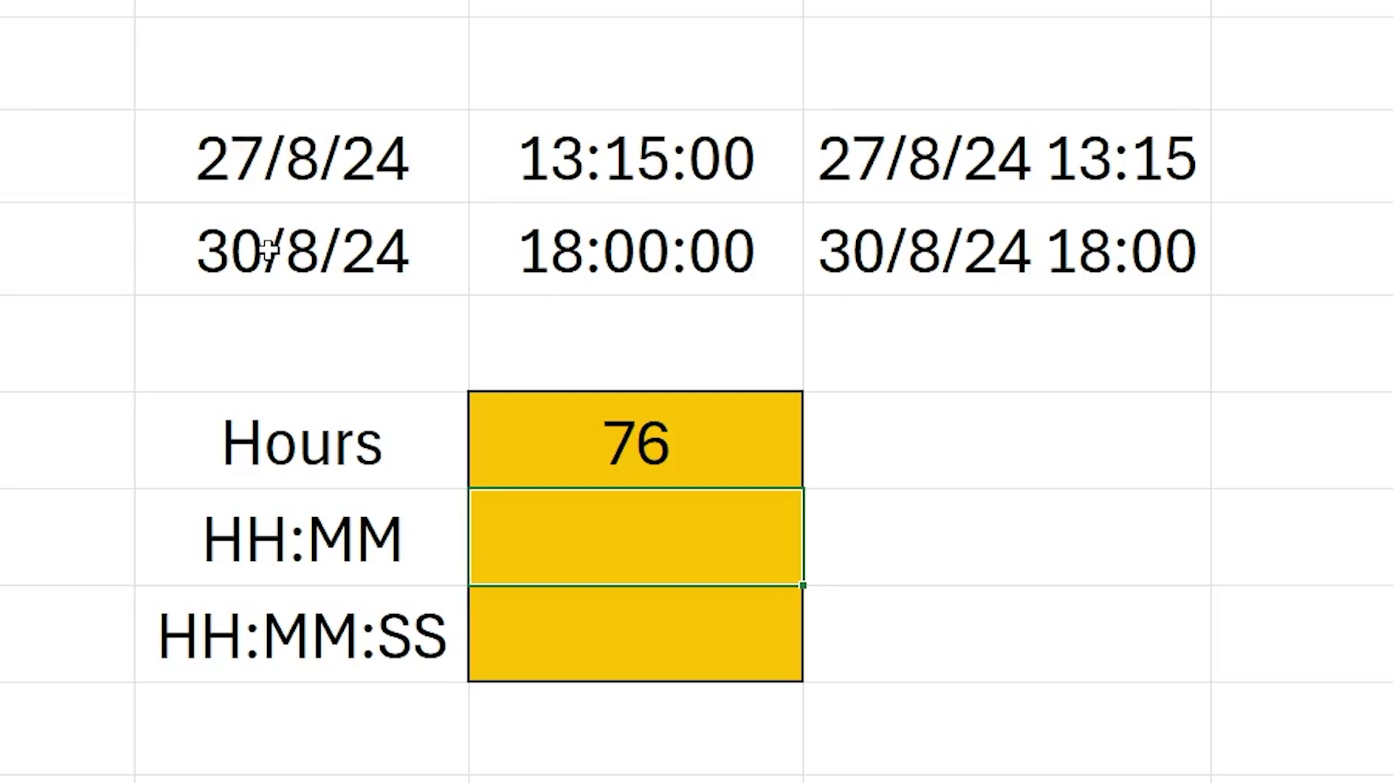
{"action": "left_click", "coordinate": [659, 451]}
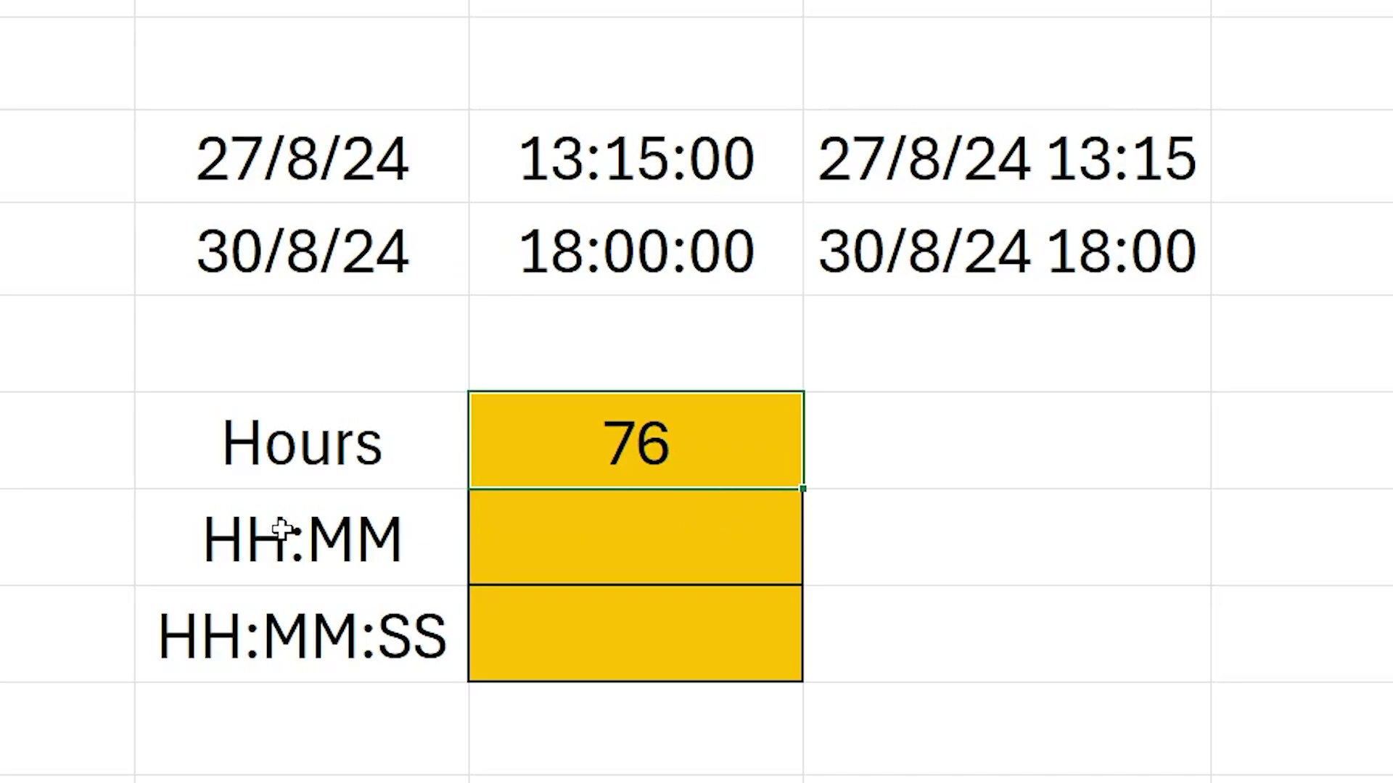
{"action": "left_click", "coordinate": [323, 540]}
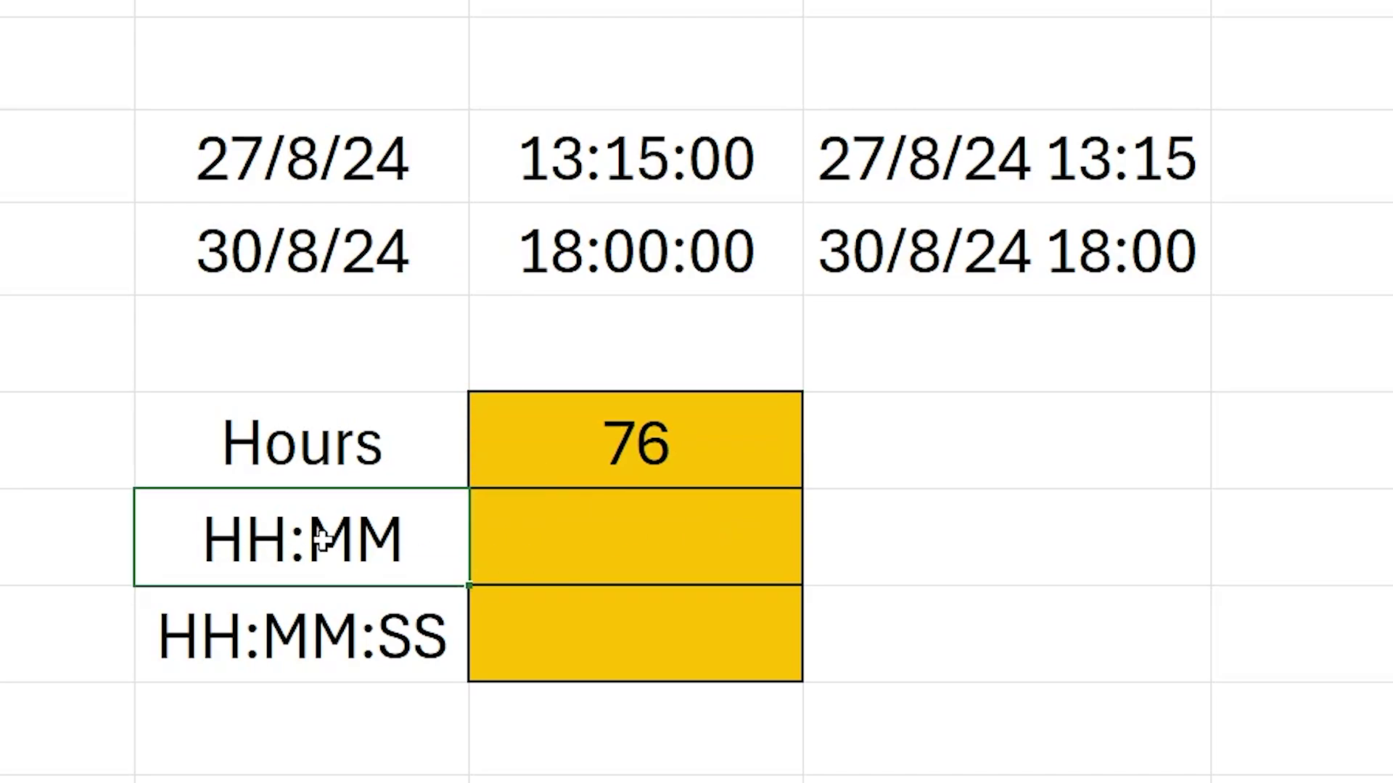
{"action": "left_click", "coordinate": [621, 449]}
{"action": "double_click", "coordinate": [621, 449]}
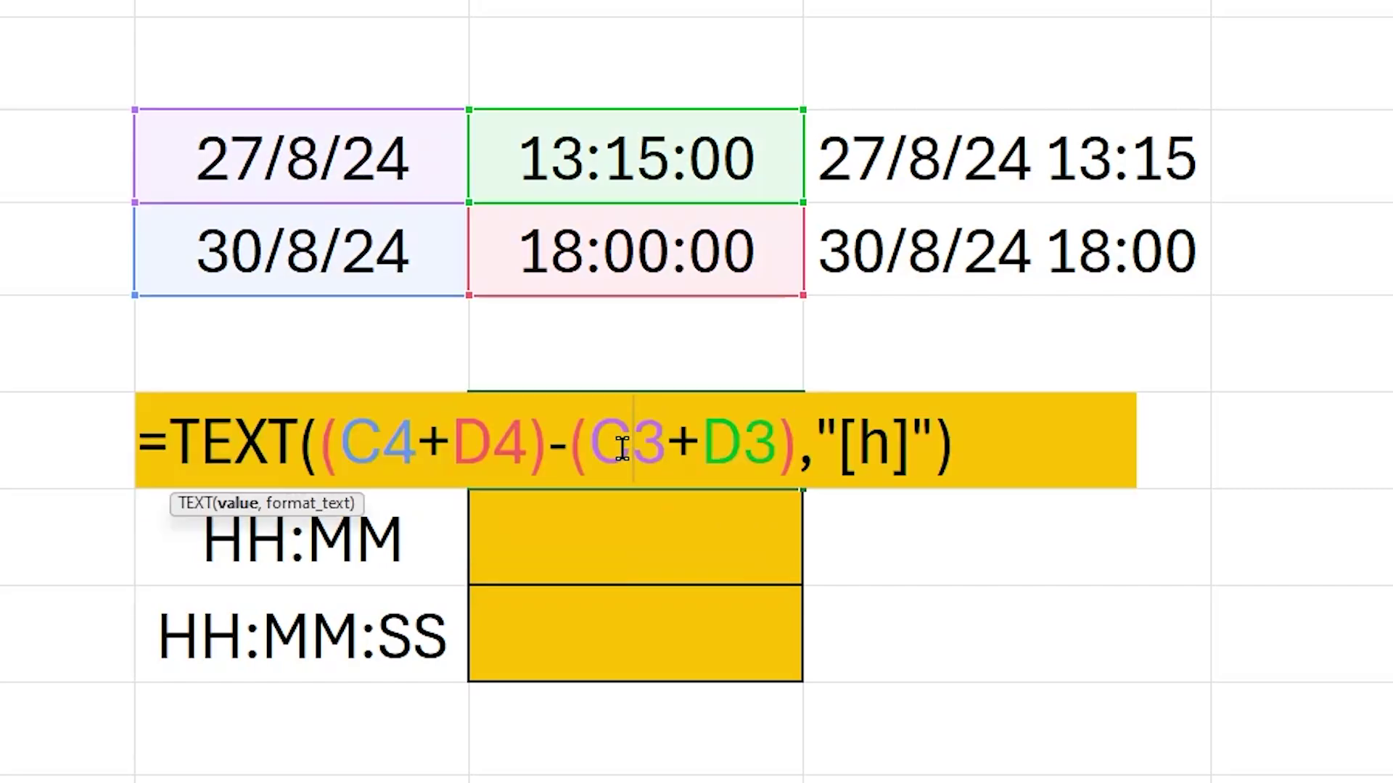
{"action": "left_click_drag", "start_coordinate": [1016, 444], "coordinate": [124, 441]}
{"action": "key", "text": "ctrl+c"}
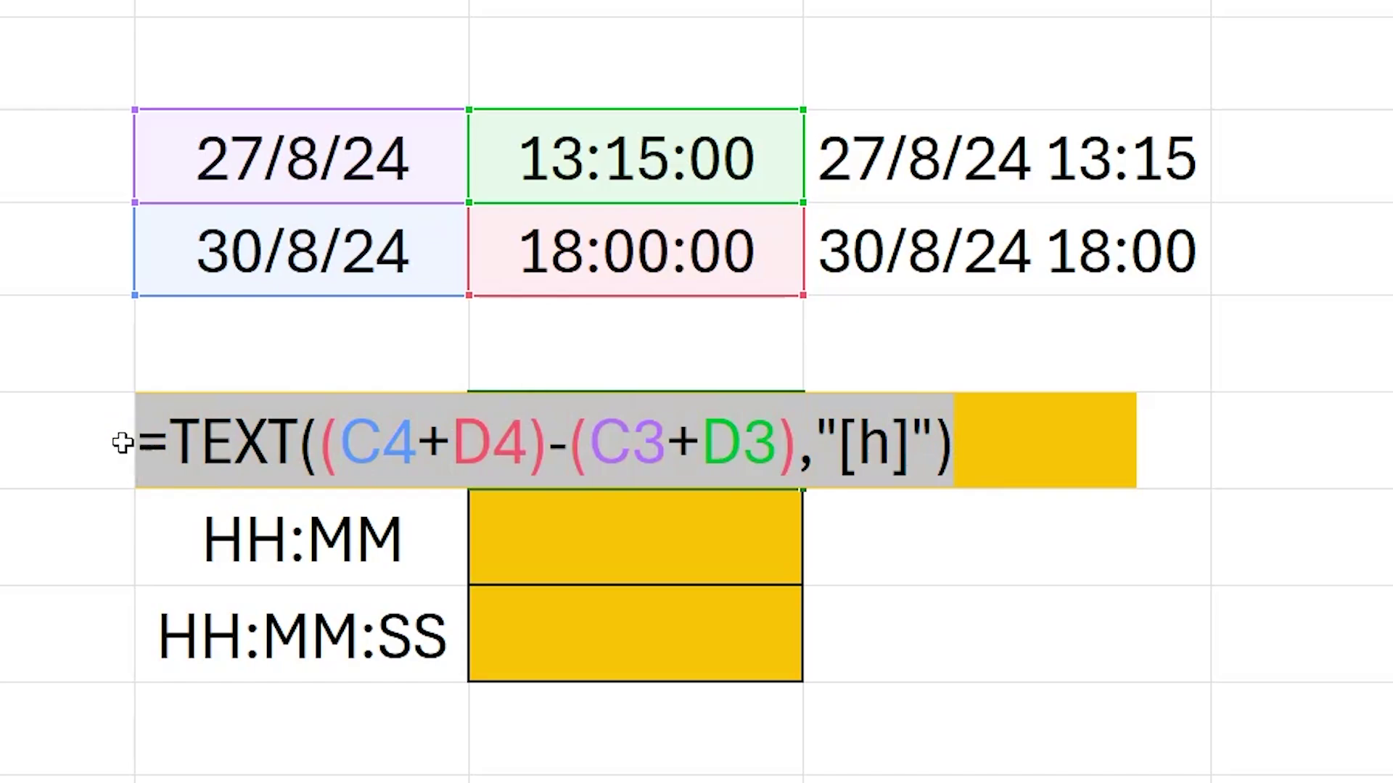
{"action": "key", "text": "Escape"}
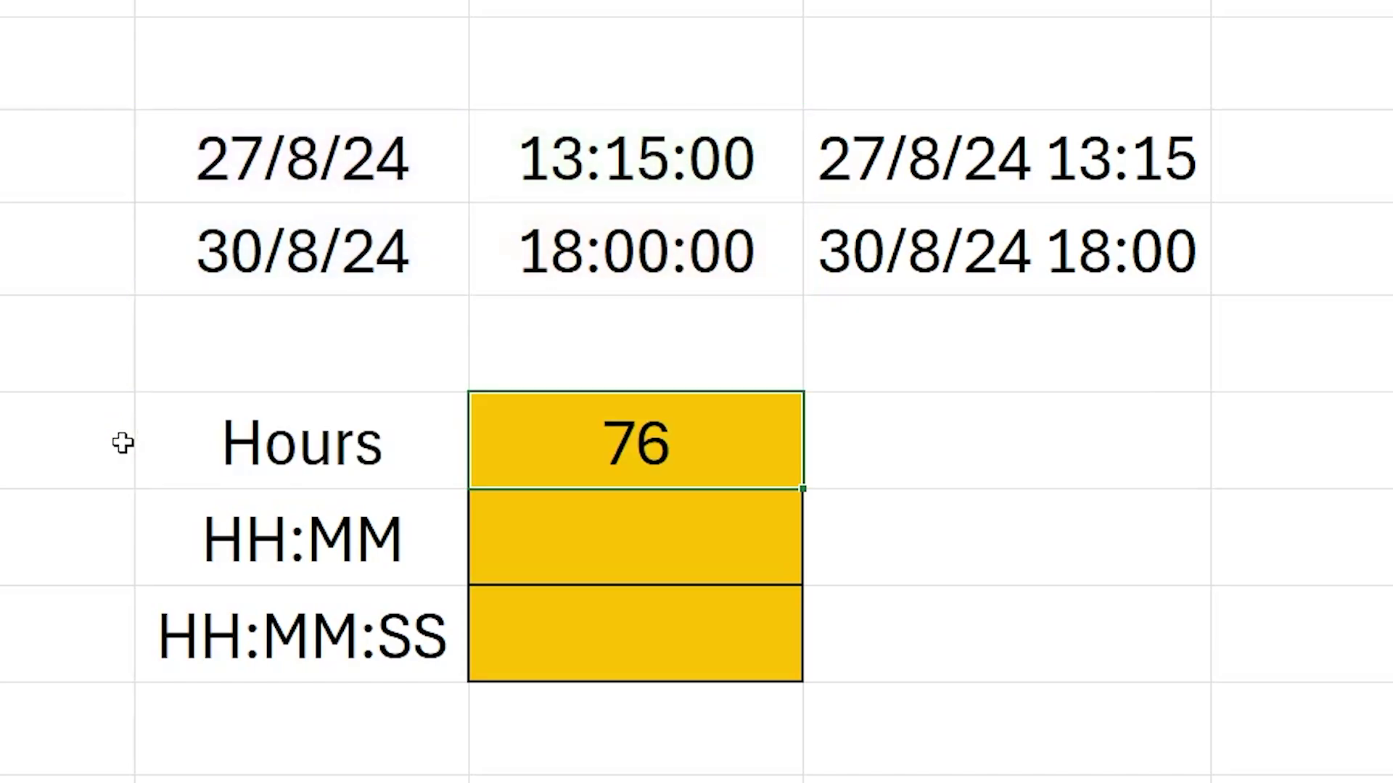
Paste the hours formula into the HH:MM cell with format "[h]:mm", giving 76:45.
{"action": "left_click", "coordinate": [644, 545]}
{"action": "double_click", "coordinate": [616, 535]}
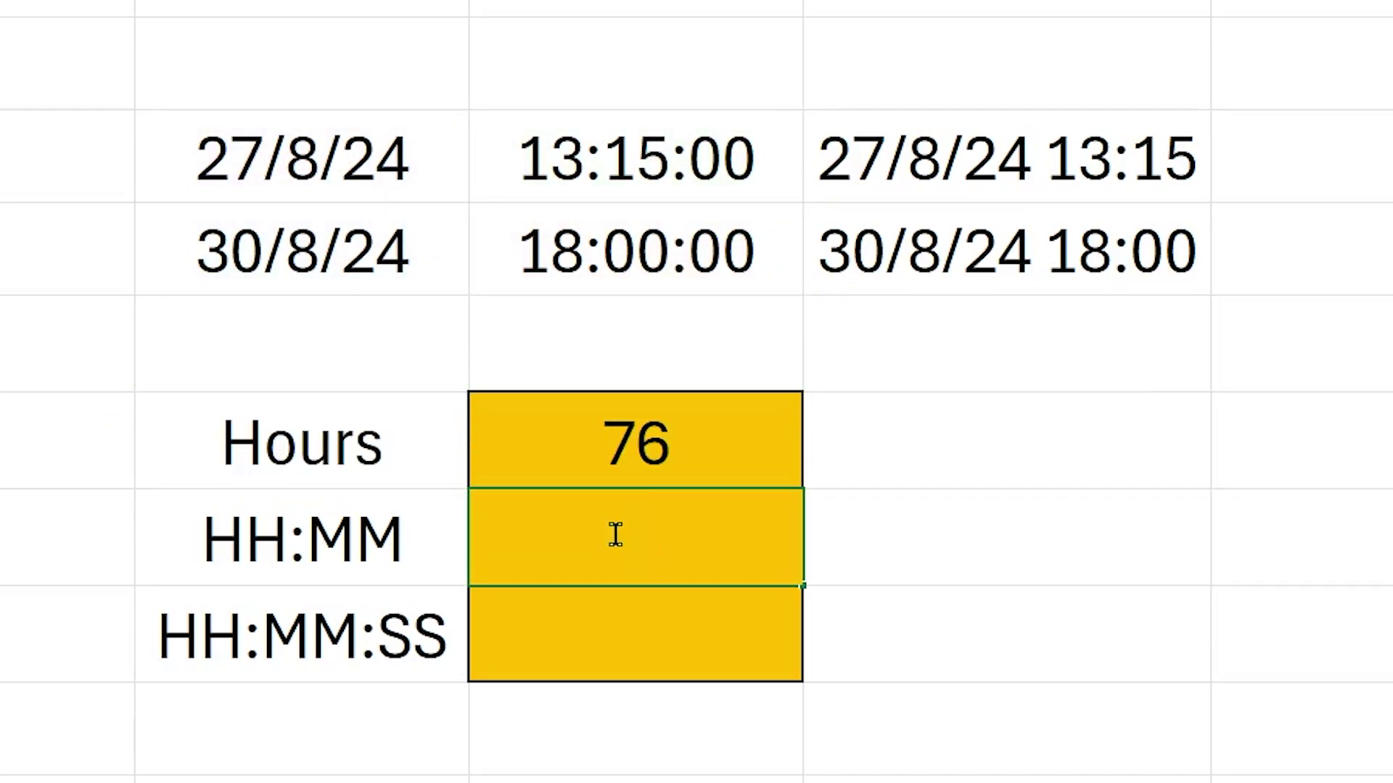
{"action": "key", "text": "ctrl+v"}
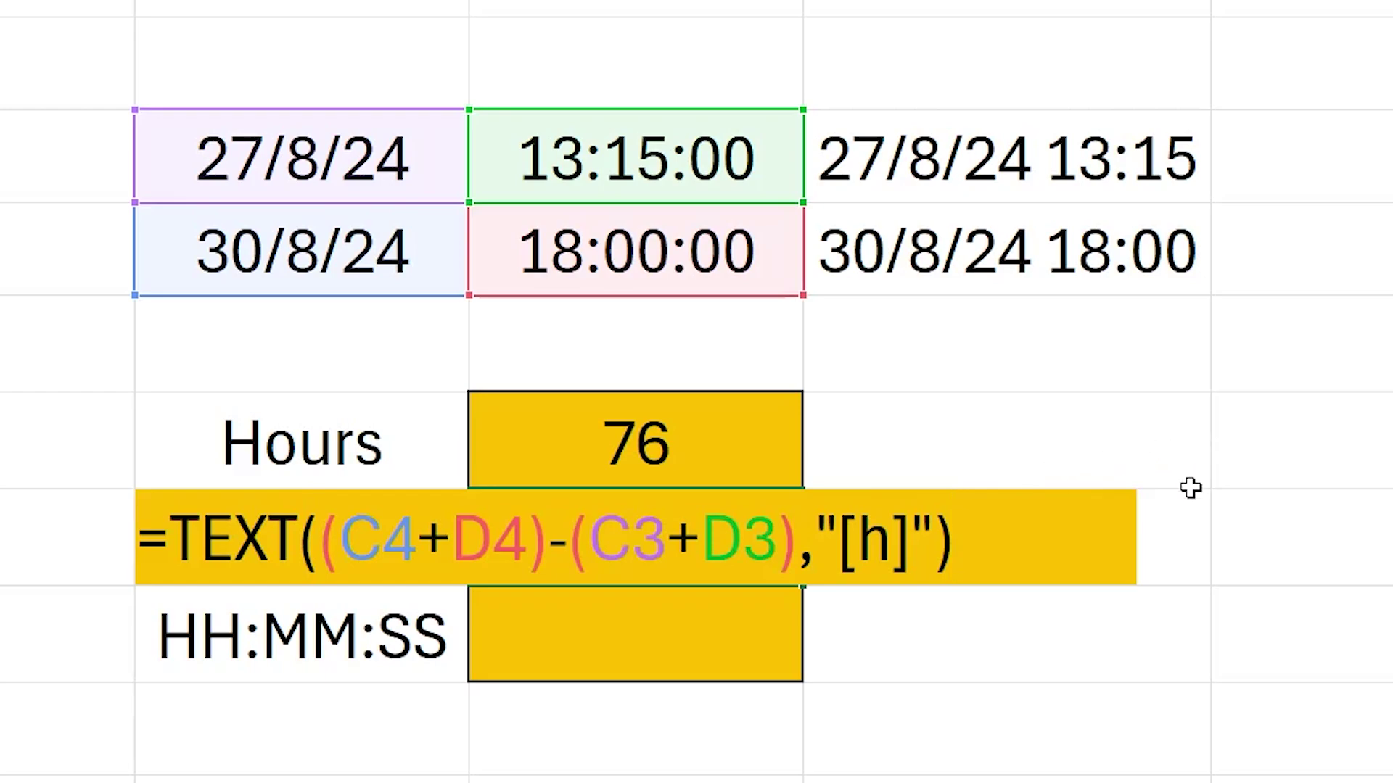
{"action": "key", "text": "Left"}
{"action": "key", "text": "Left"}
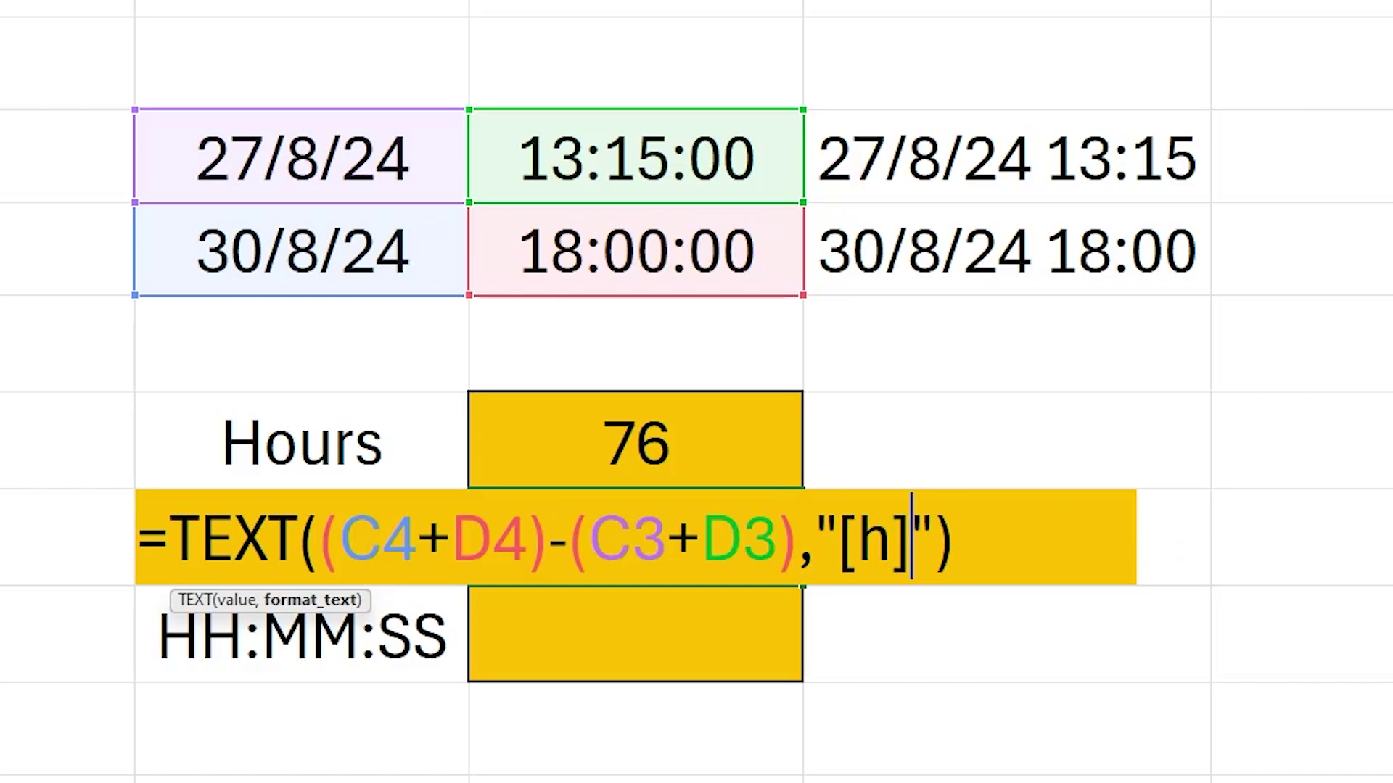
{"action": "type", "text": ":"}
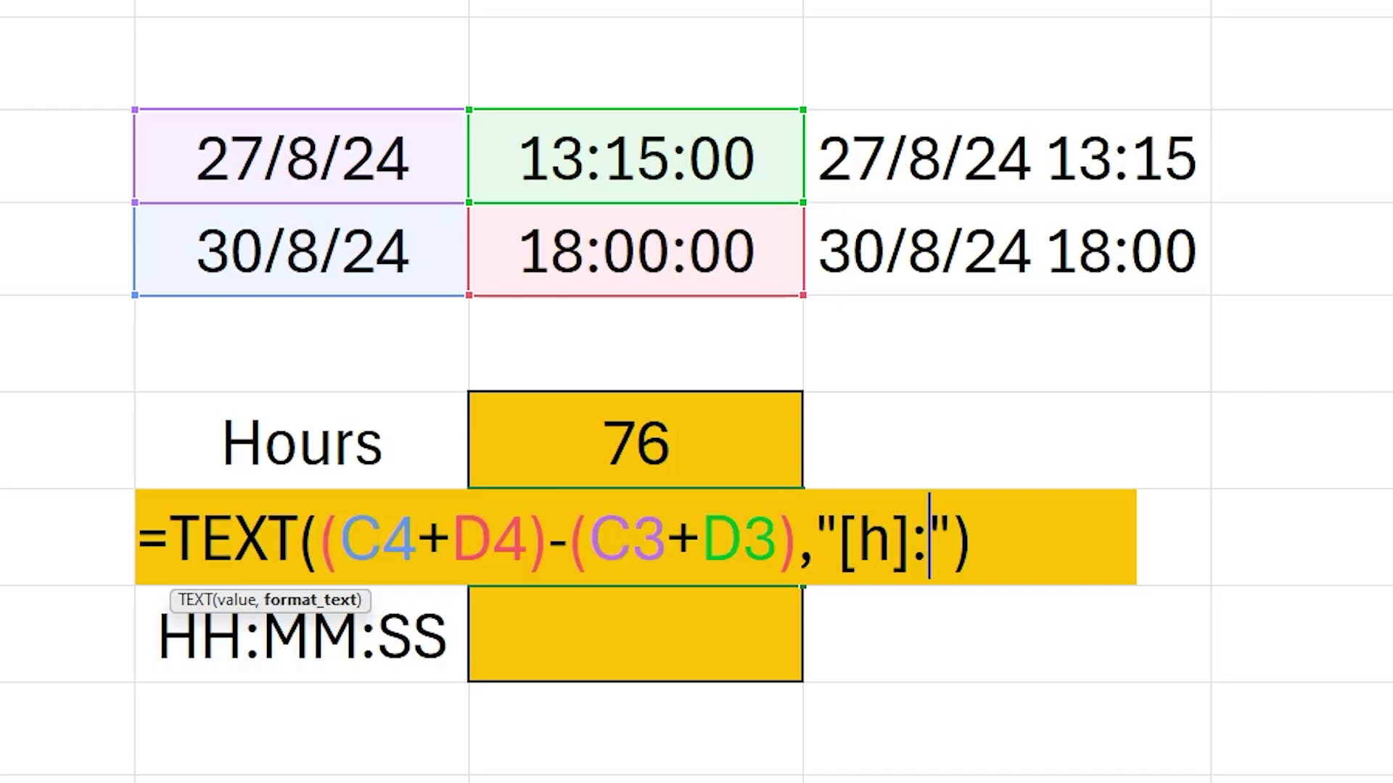
{"action": "type", "text": "mm"}
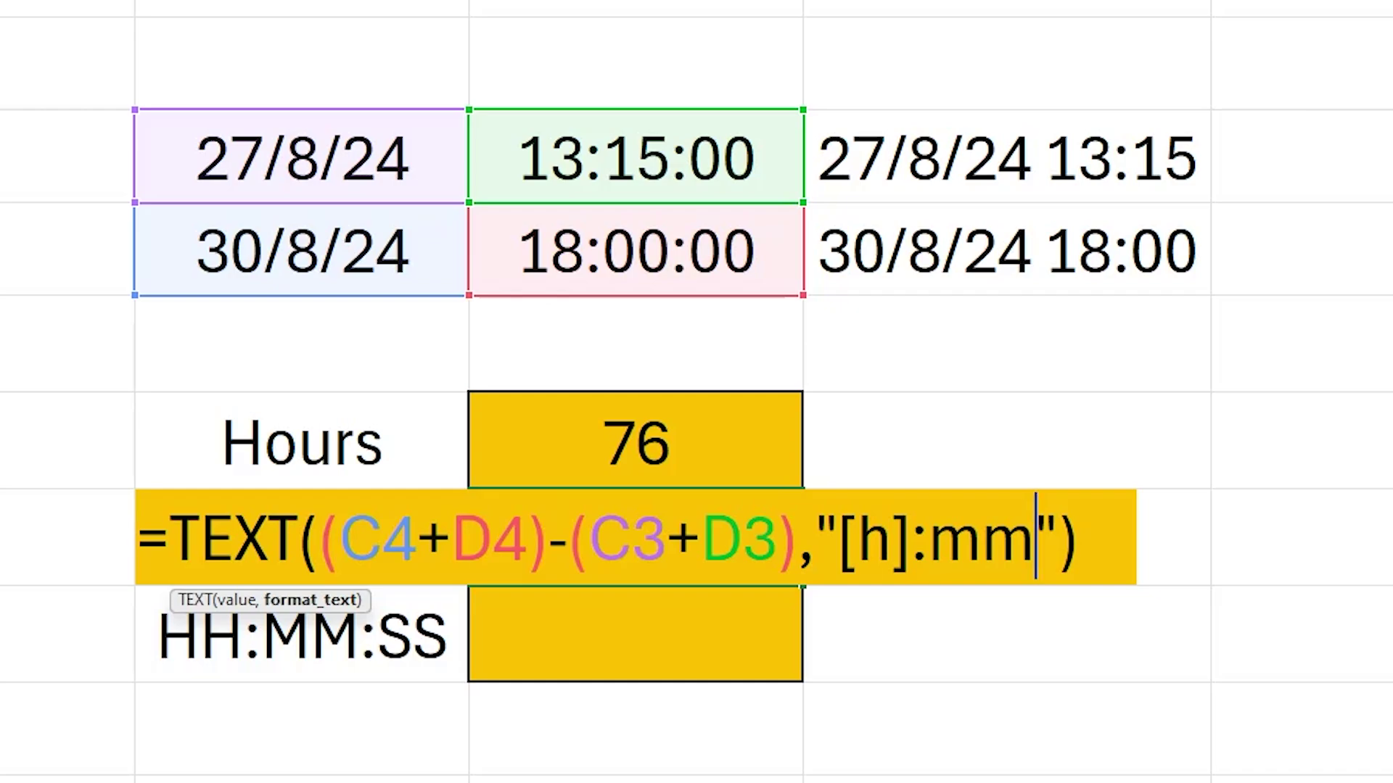
{"action": "key", "text": "Return"}
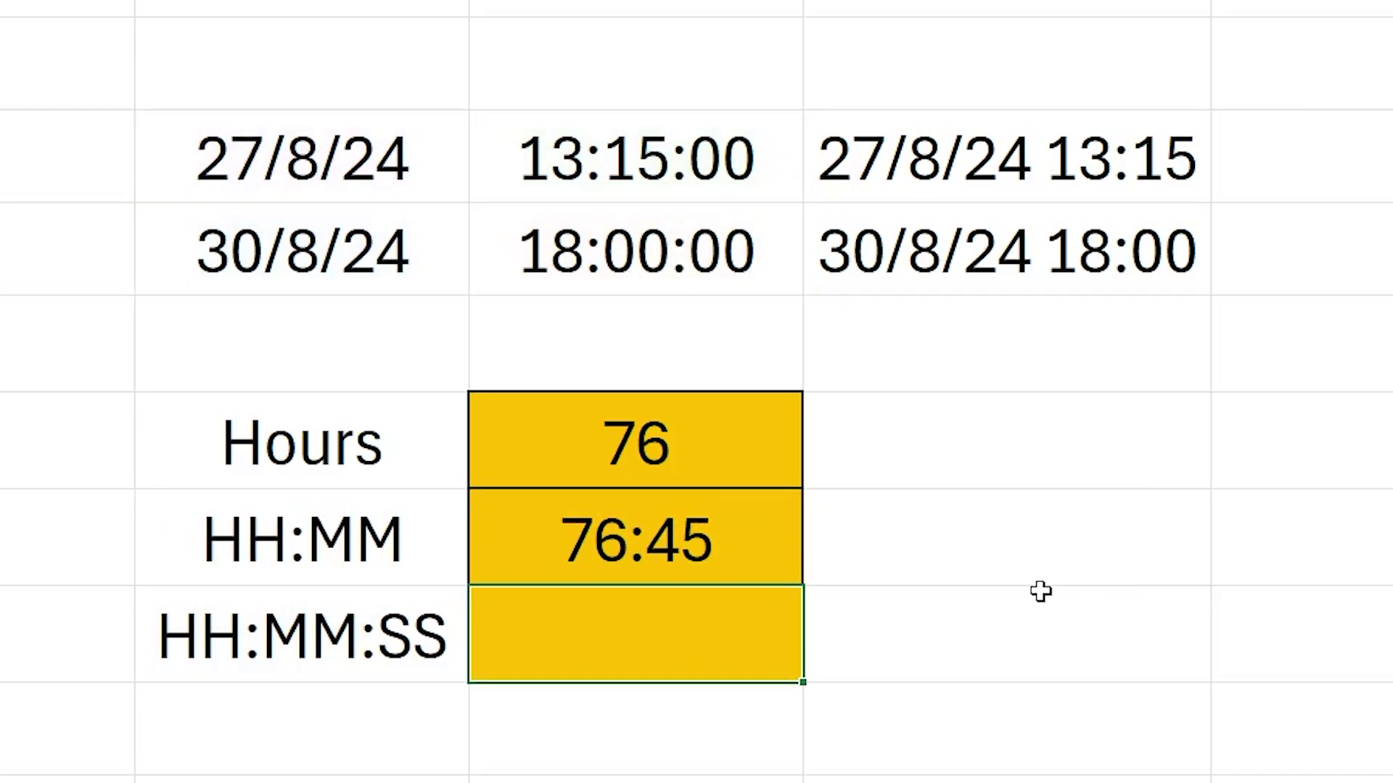
Paste the formula into the HH:MM:SS cell with format "[h]:mm:ss", giving 76:45:00.
{"action": "left_click", "coordinate": [1026, 592]}
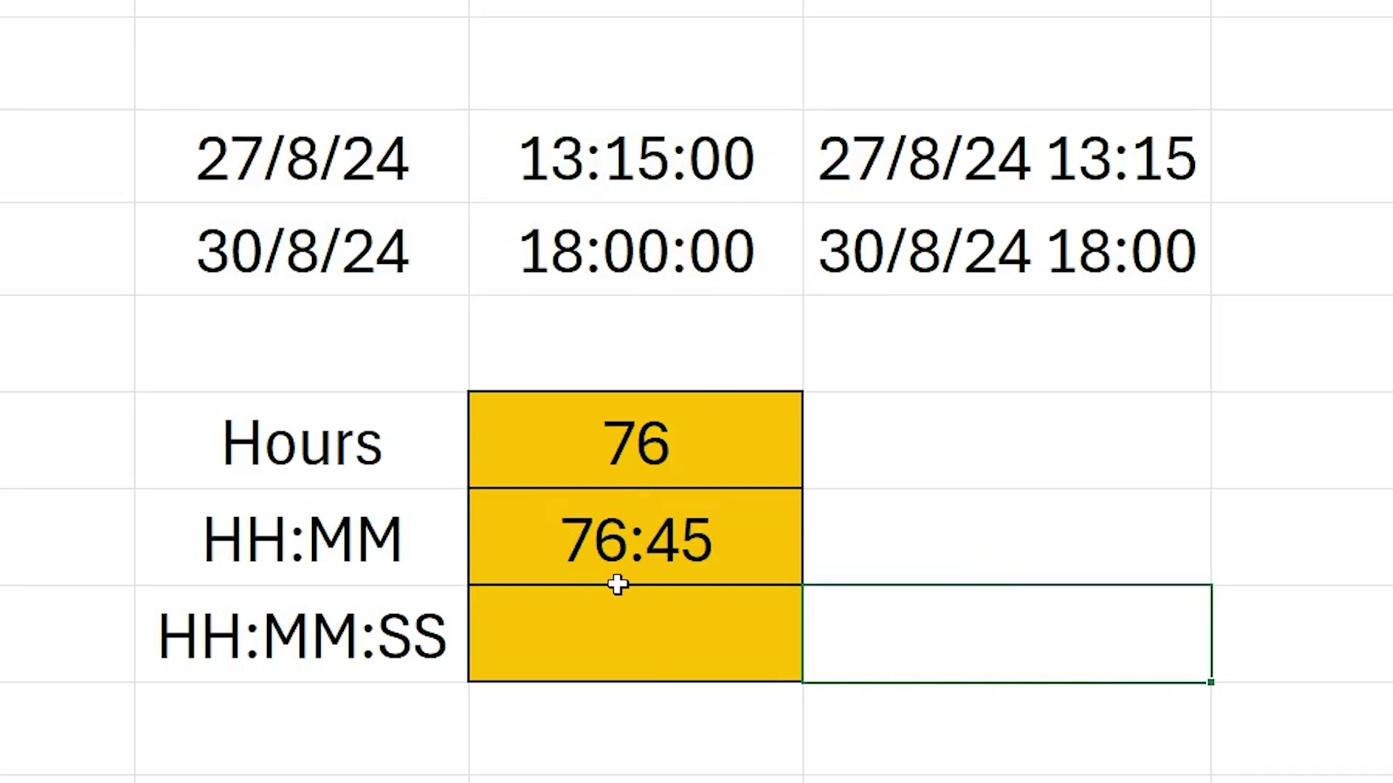
{"action": "left_click", "coordinate": [663, 646]}
{"action": "double_click", "coordinate": [628, 638]}
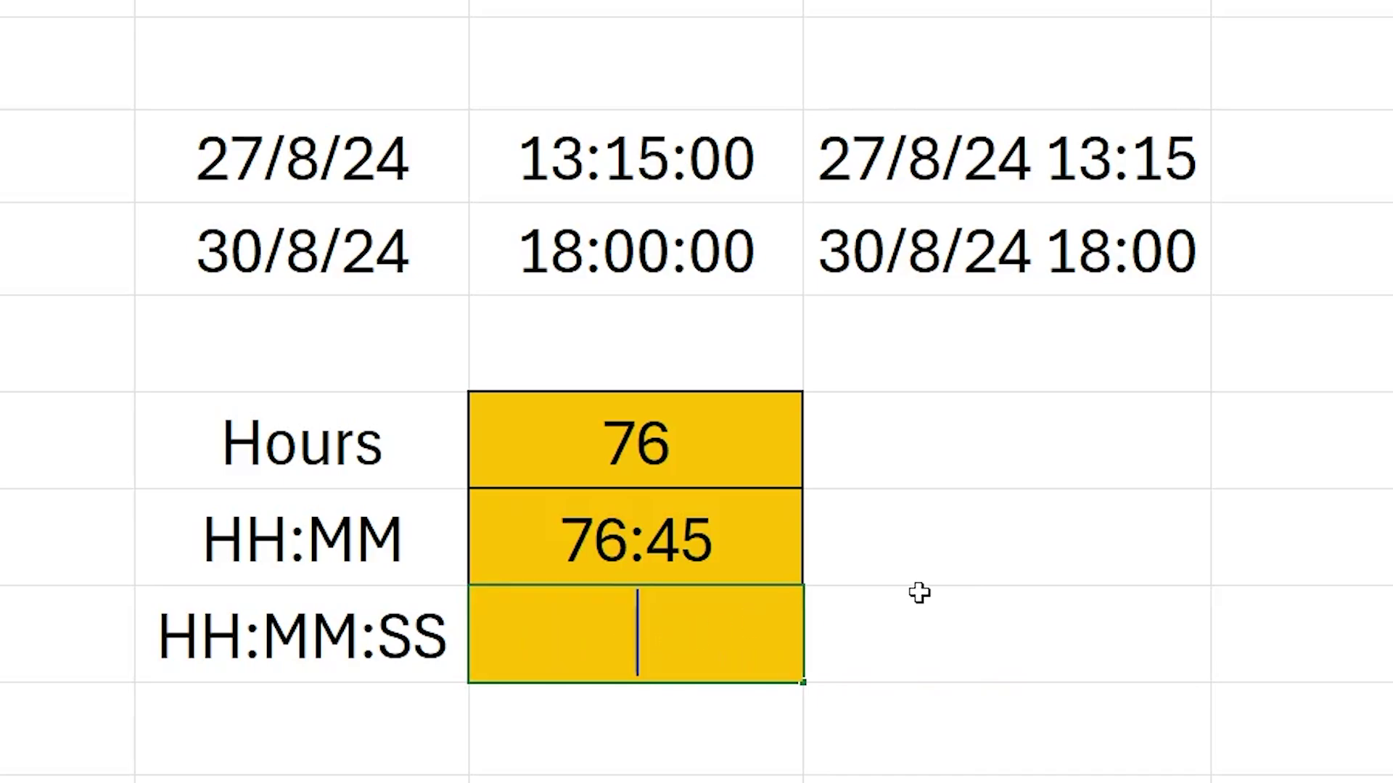
{"action": "type", "text": "=TEXT((C4+D4)-(C3+D3),\"[h]\")"}
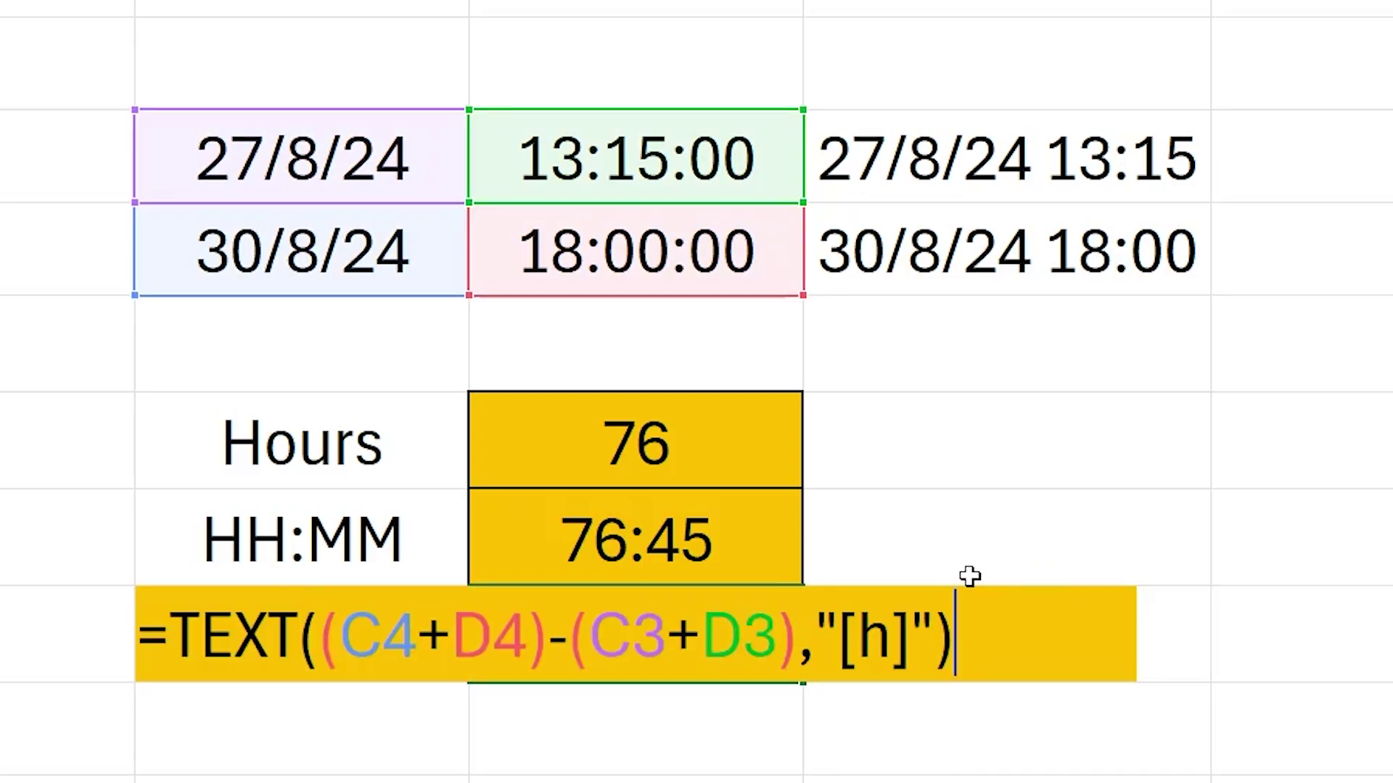
{"action": "left_click", "coordinate": [912, 636]}
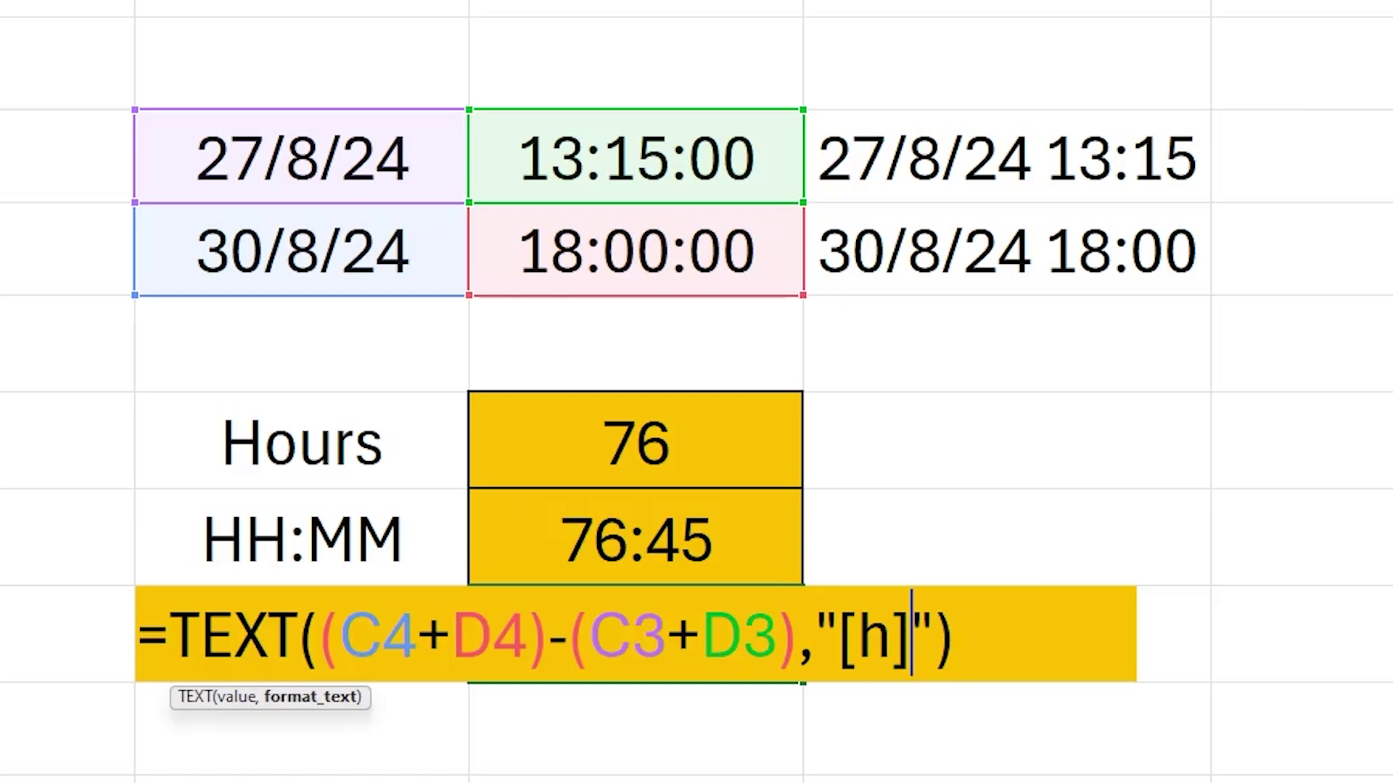
{"action": "type", "text": ":"}
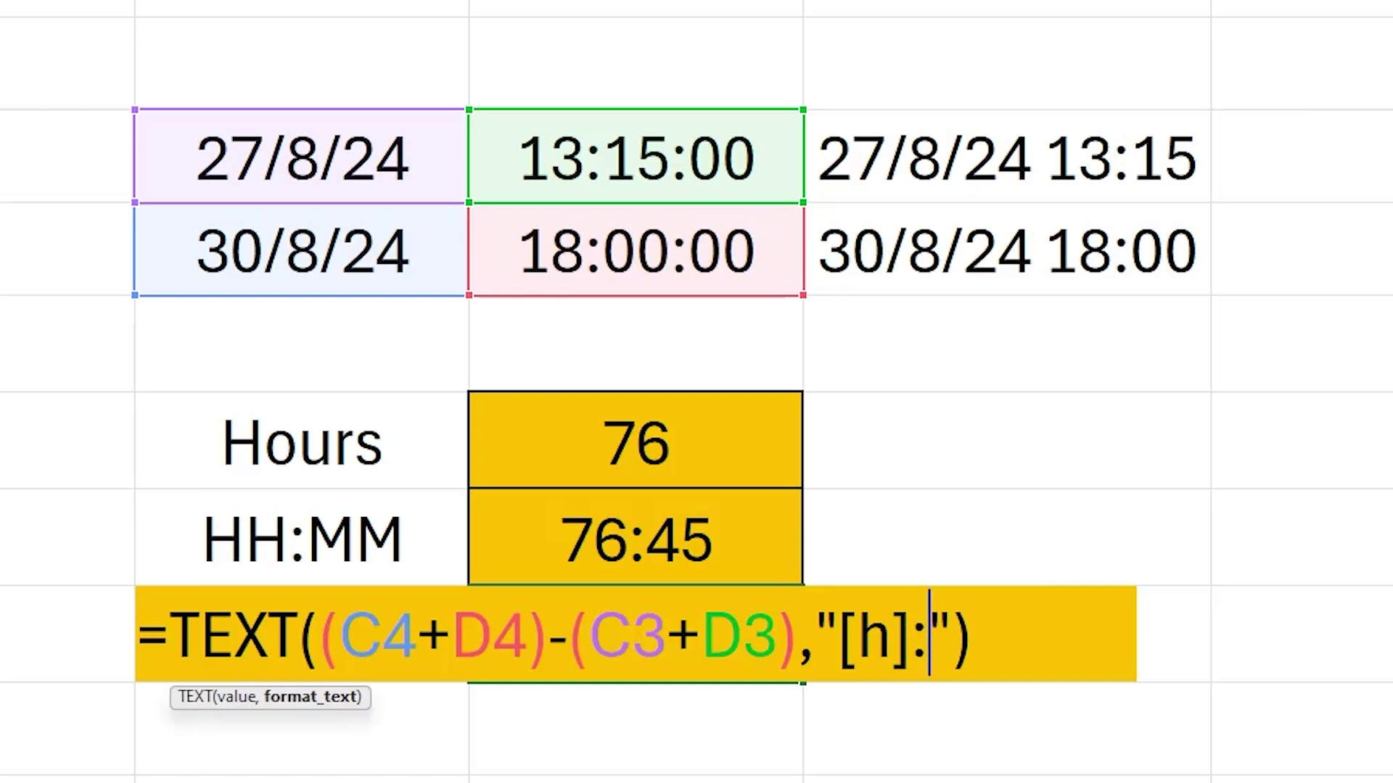
{"action": "type", "text": "mm"}
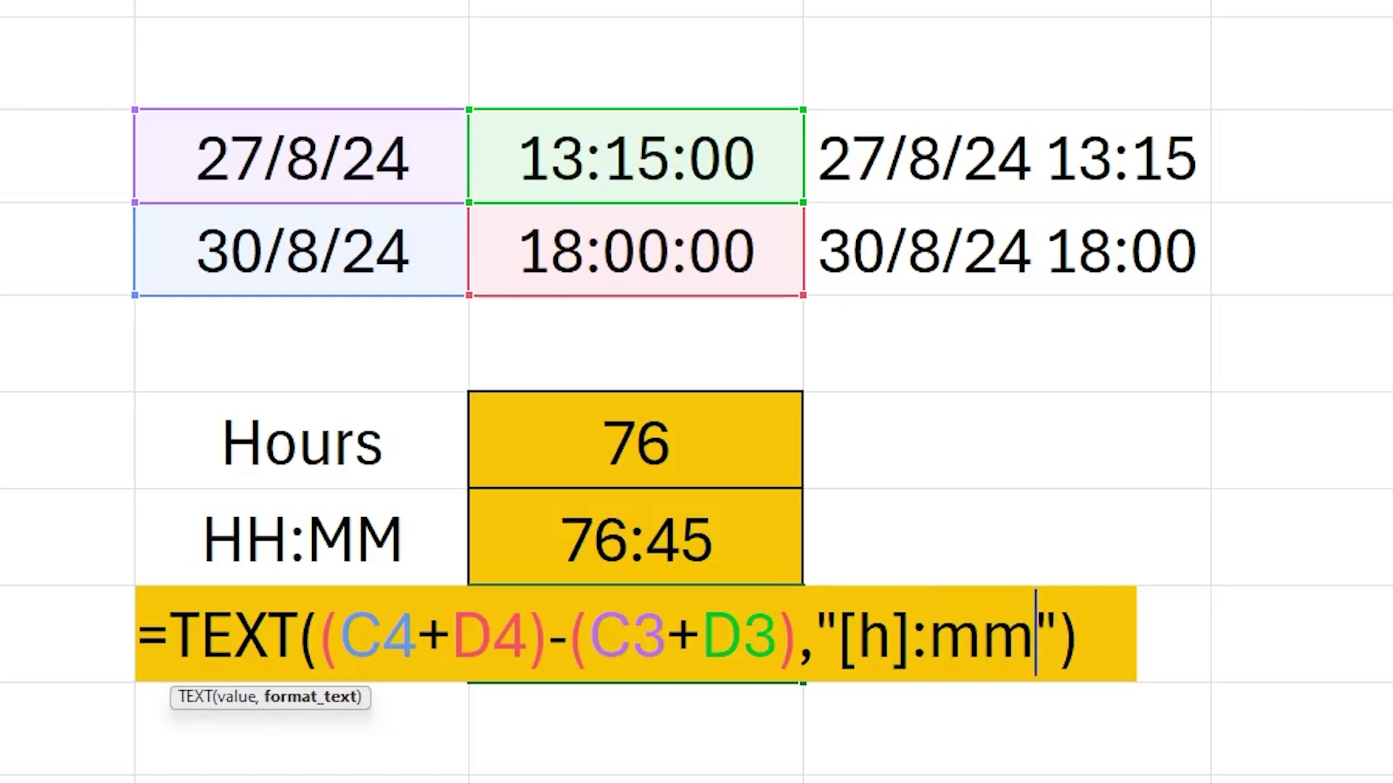
{"action": "type", "text": ":"}
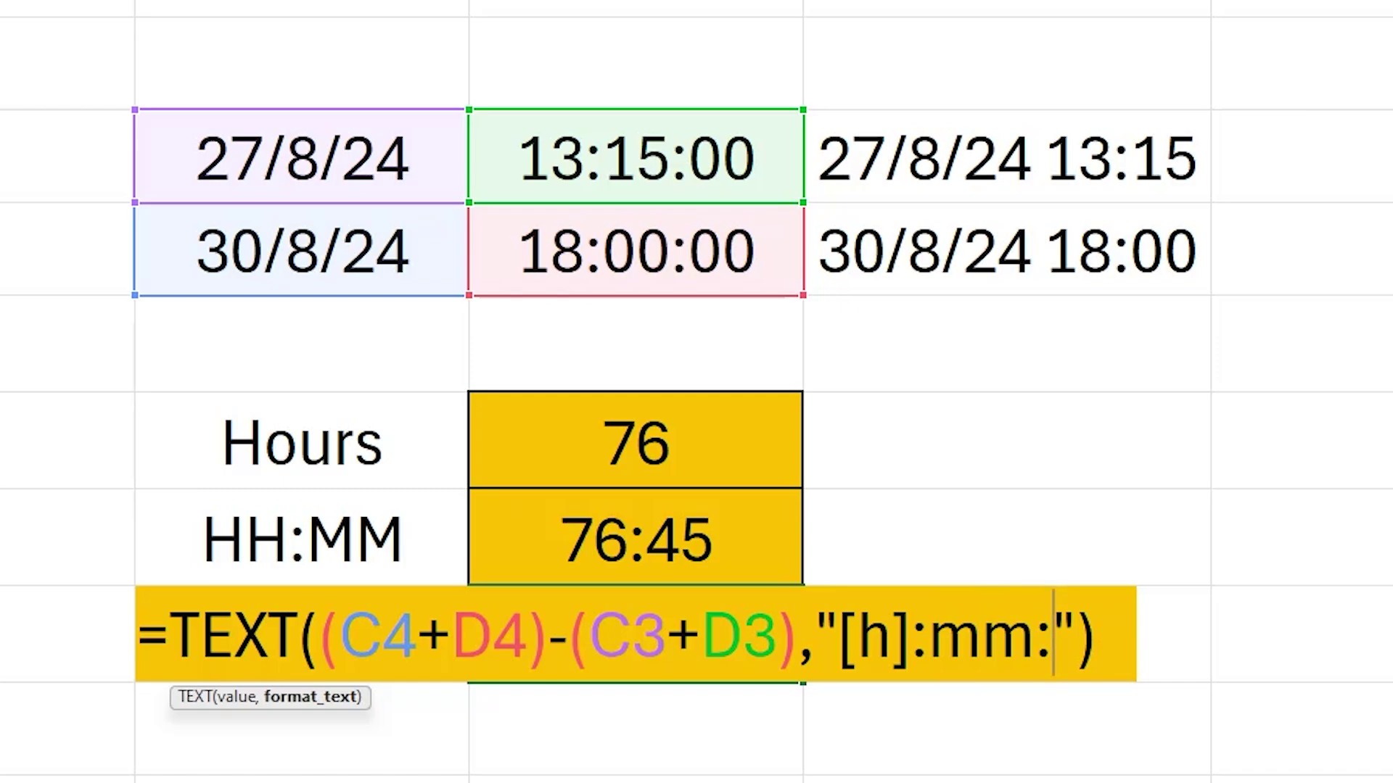
{"action": "type", "text": "ss"}
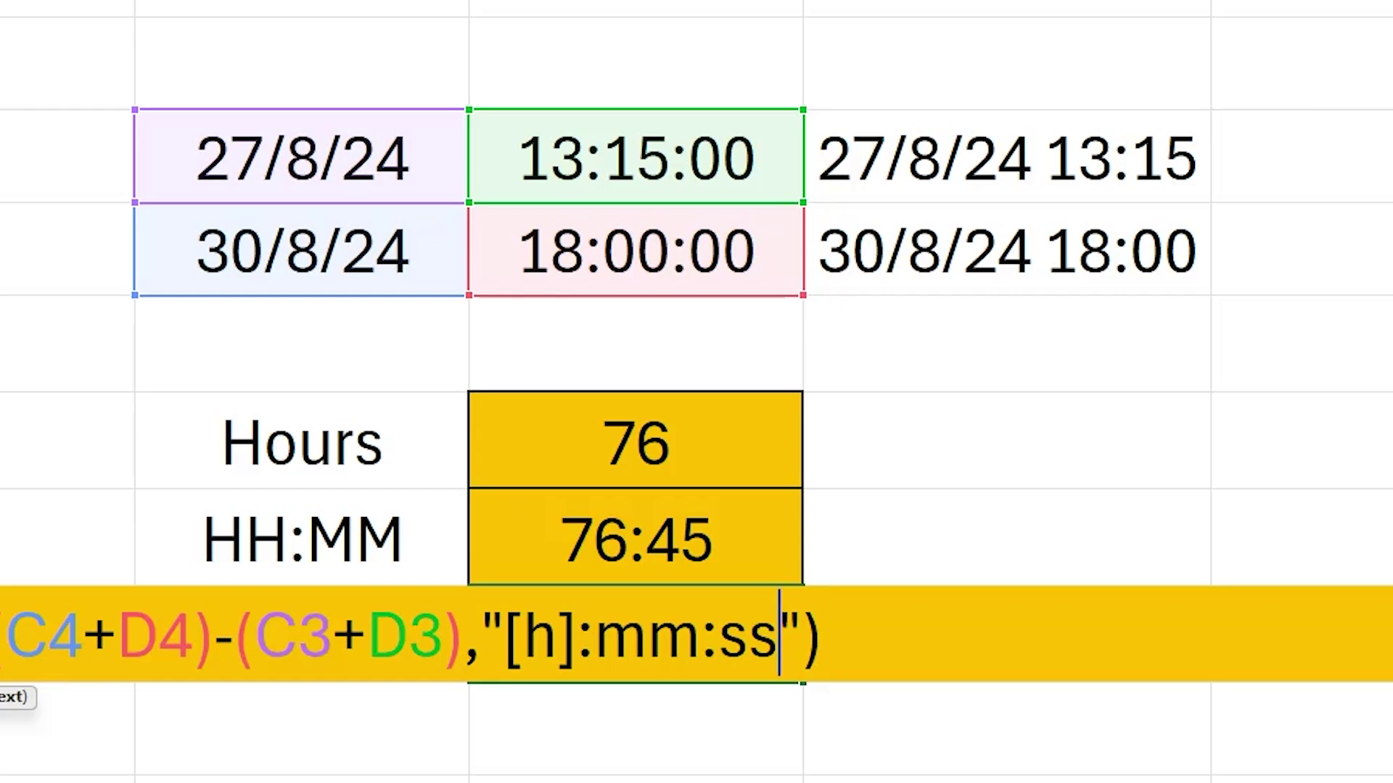
{"action": "key", "text": "Return"}
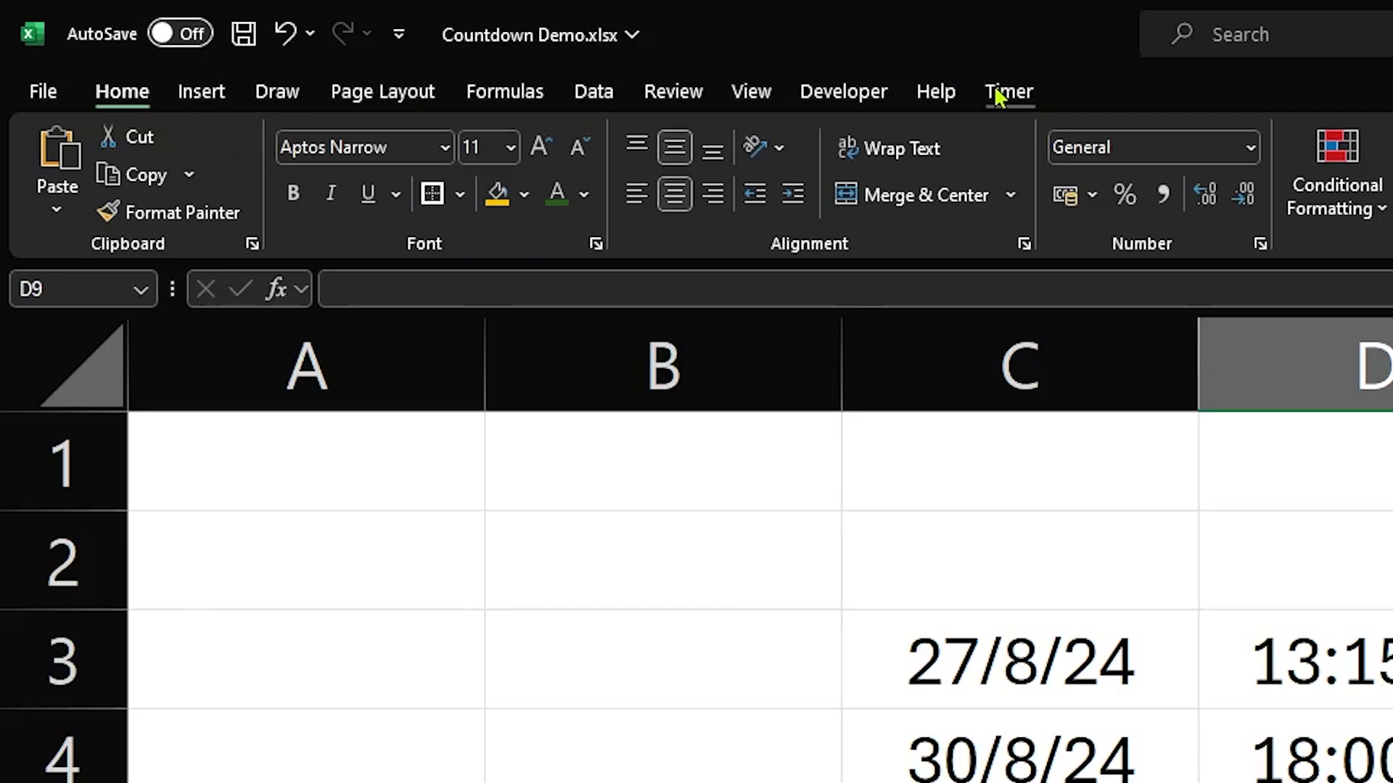
{"action": "left_click", "coordinate": [1005, 92]}
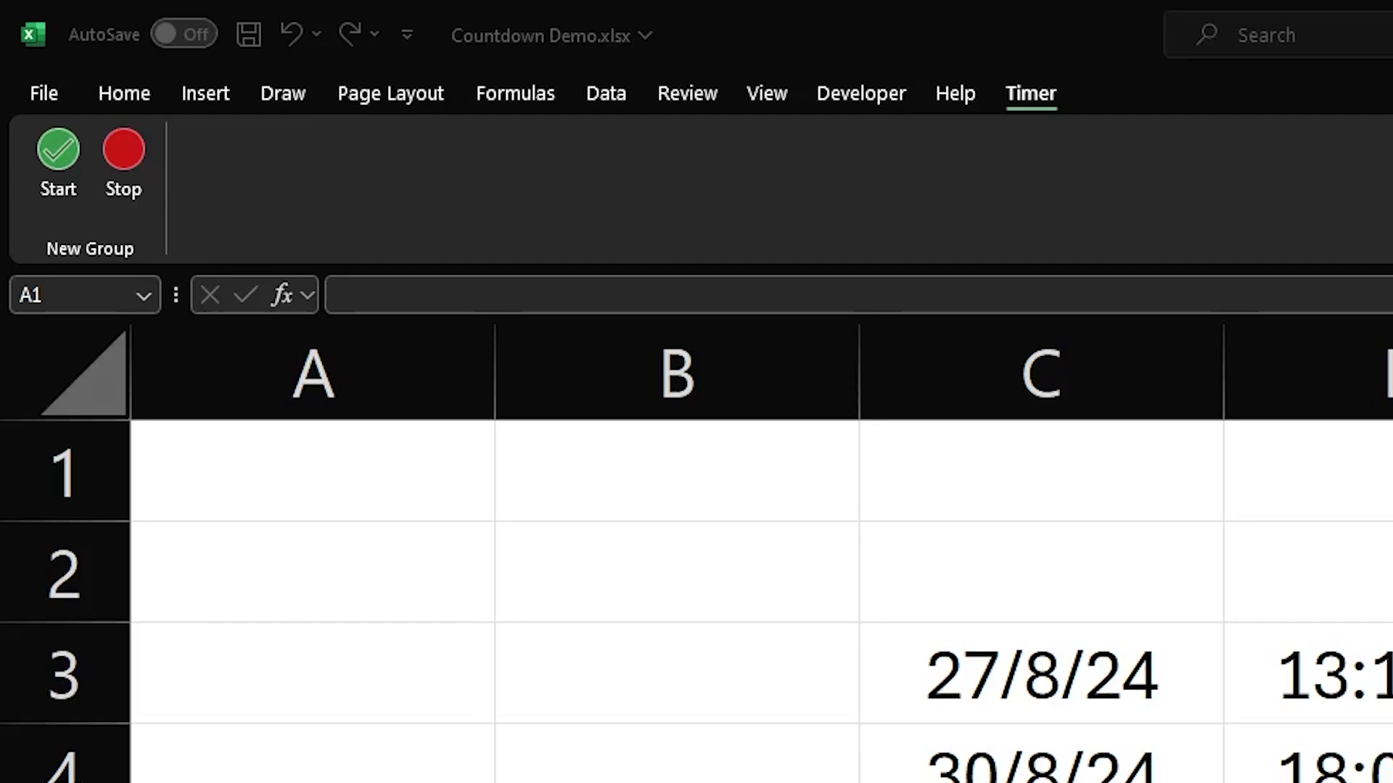
{"action": "left_click", "coordinate": [852, 98]}
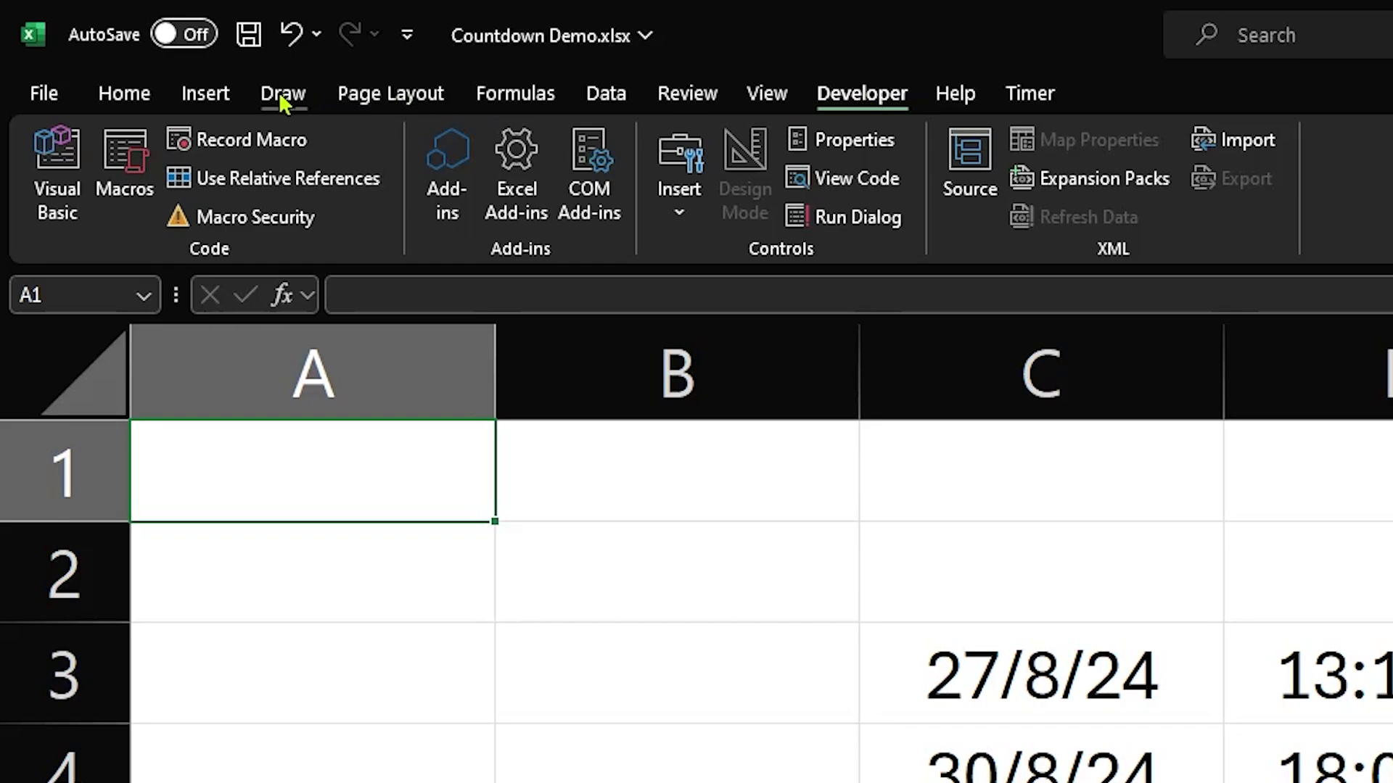
{"action": "left_click", "coordinate": [112, 93]}
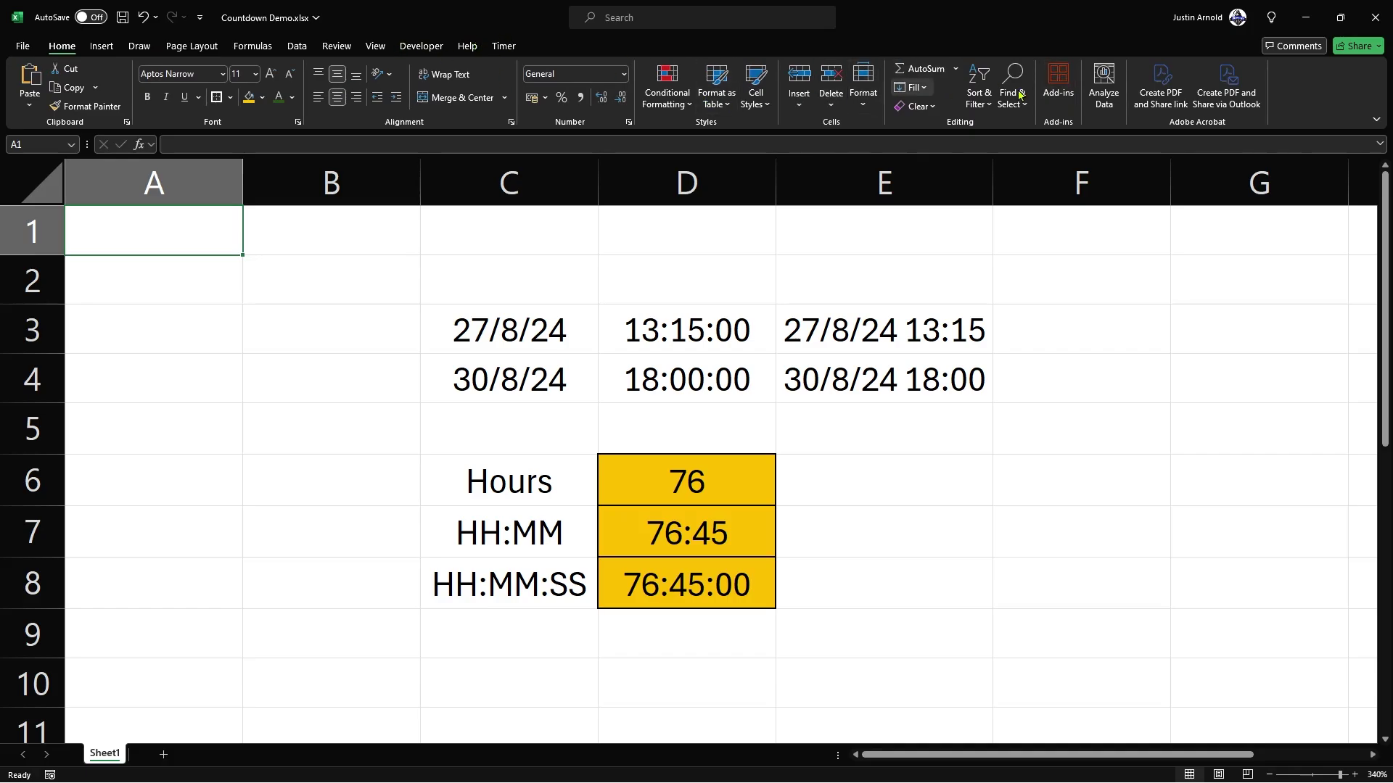
Tick Developer under Main Tabs in Customize the Ribbon and switch to the Developer tab.
{"action": "right_click", "coordinate": [1310, 95]}
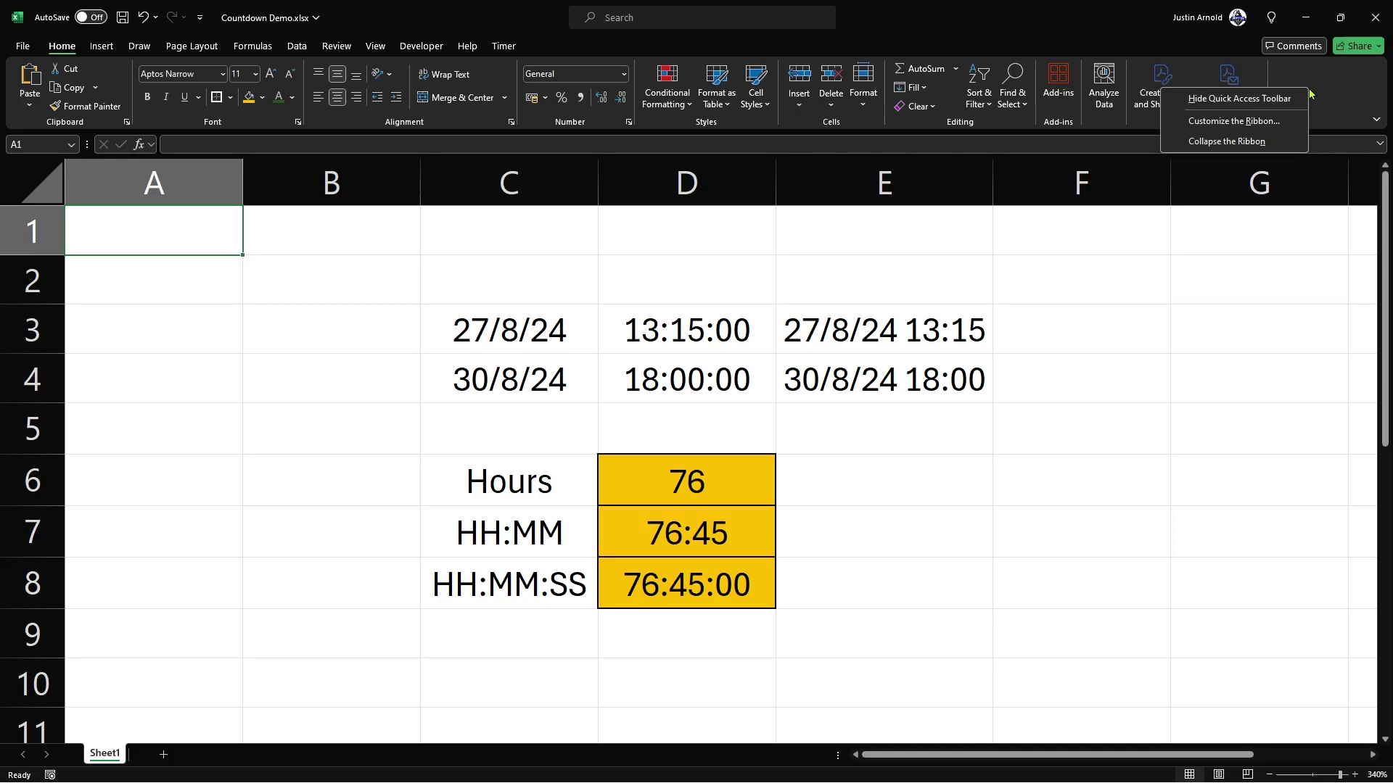
{"action": "left_click", "coordinate": [1270, 123]}
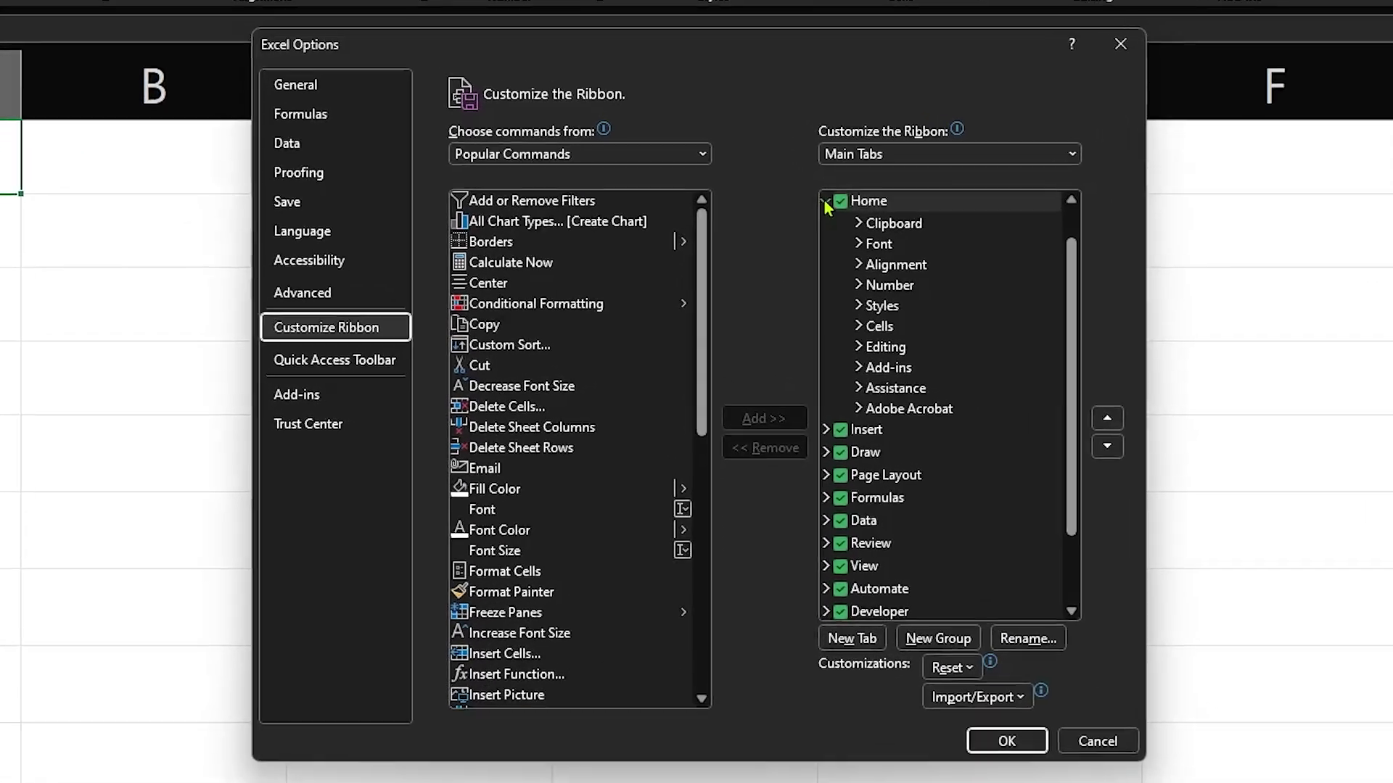
{"action": "left_click", "coordinate": [811, 219]}
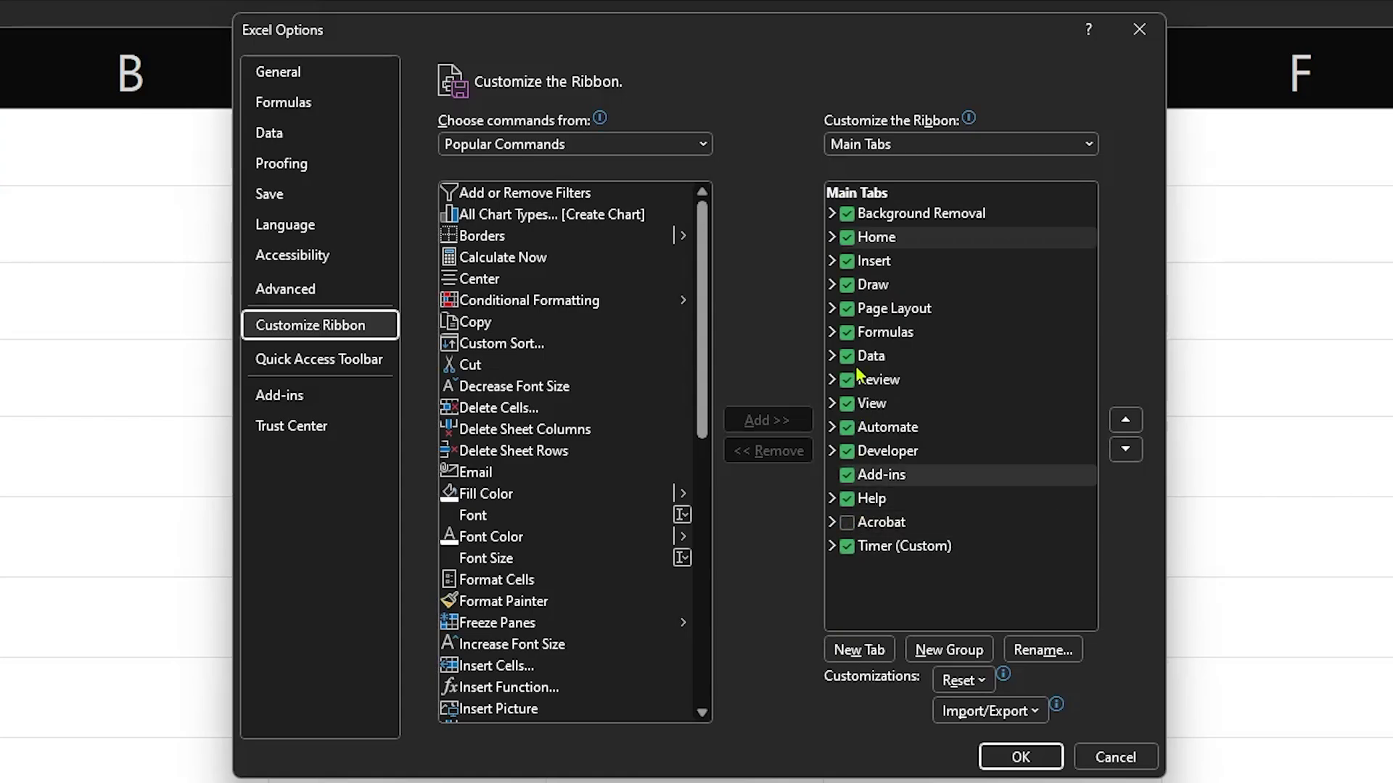
{"action": "left_click", "coordinate": [852, 451]}
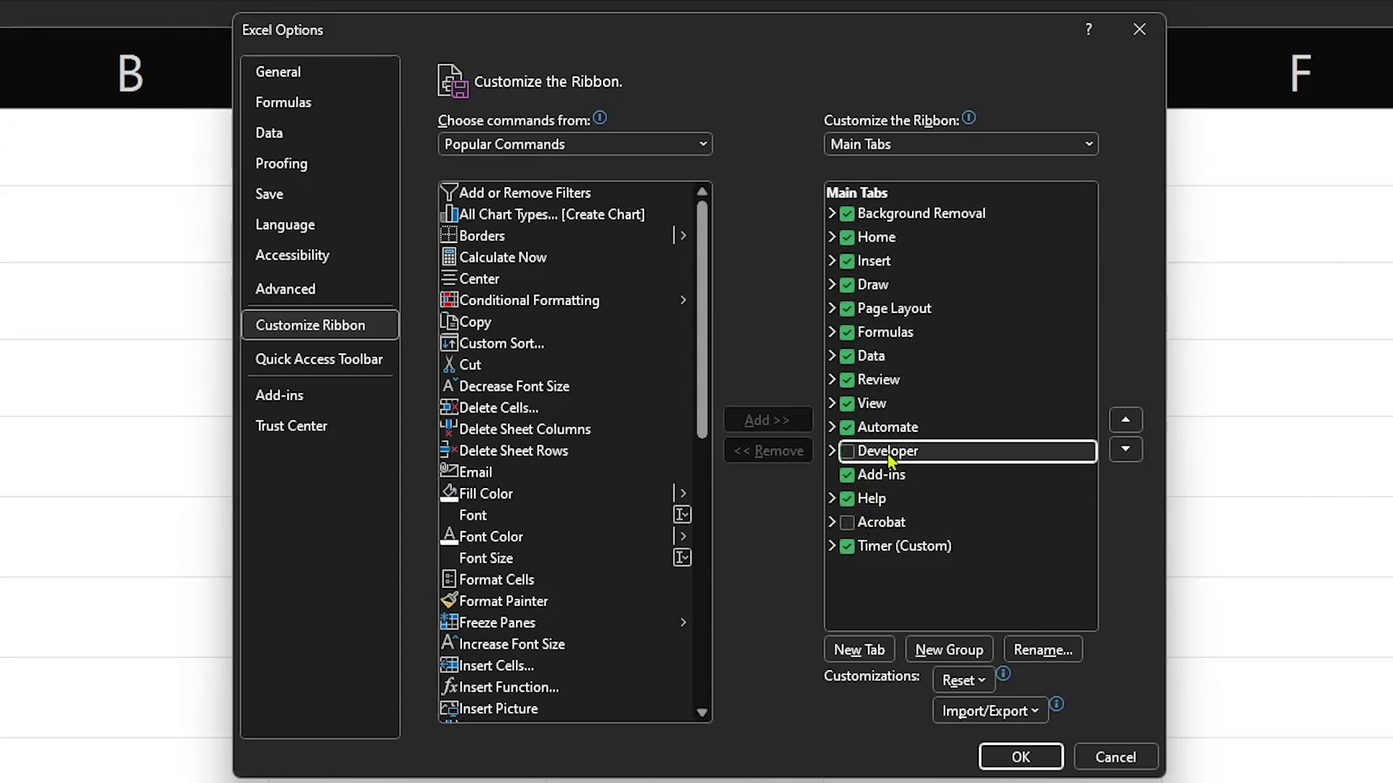
{"action": "left_click", "coordinate": [848, 453]}
{"action": "left_click", "coordinate": [1011, 755]}
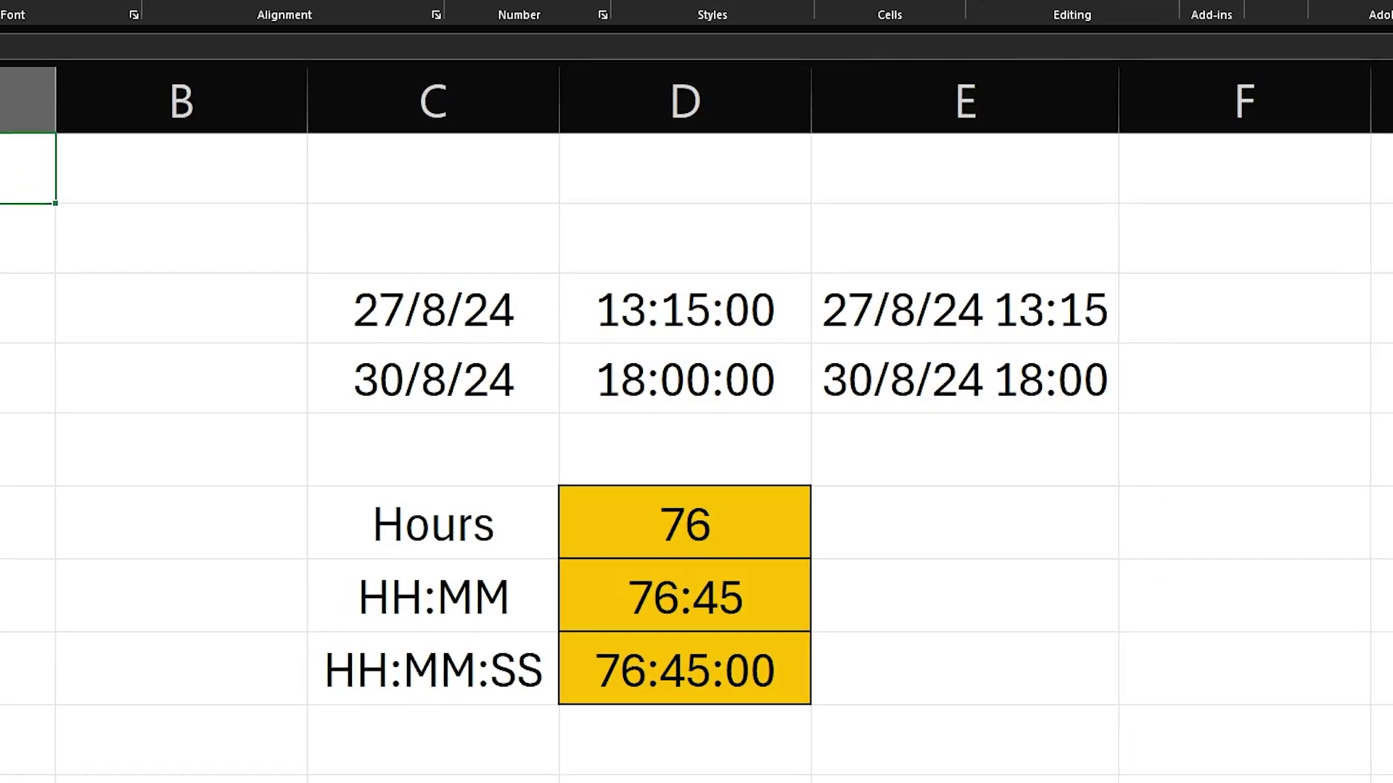
{"action": "left_click", "coordinate": [390, 10]}
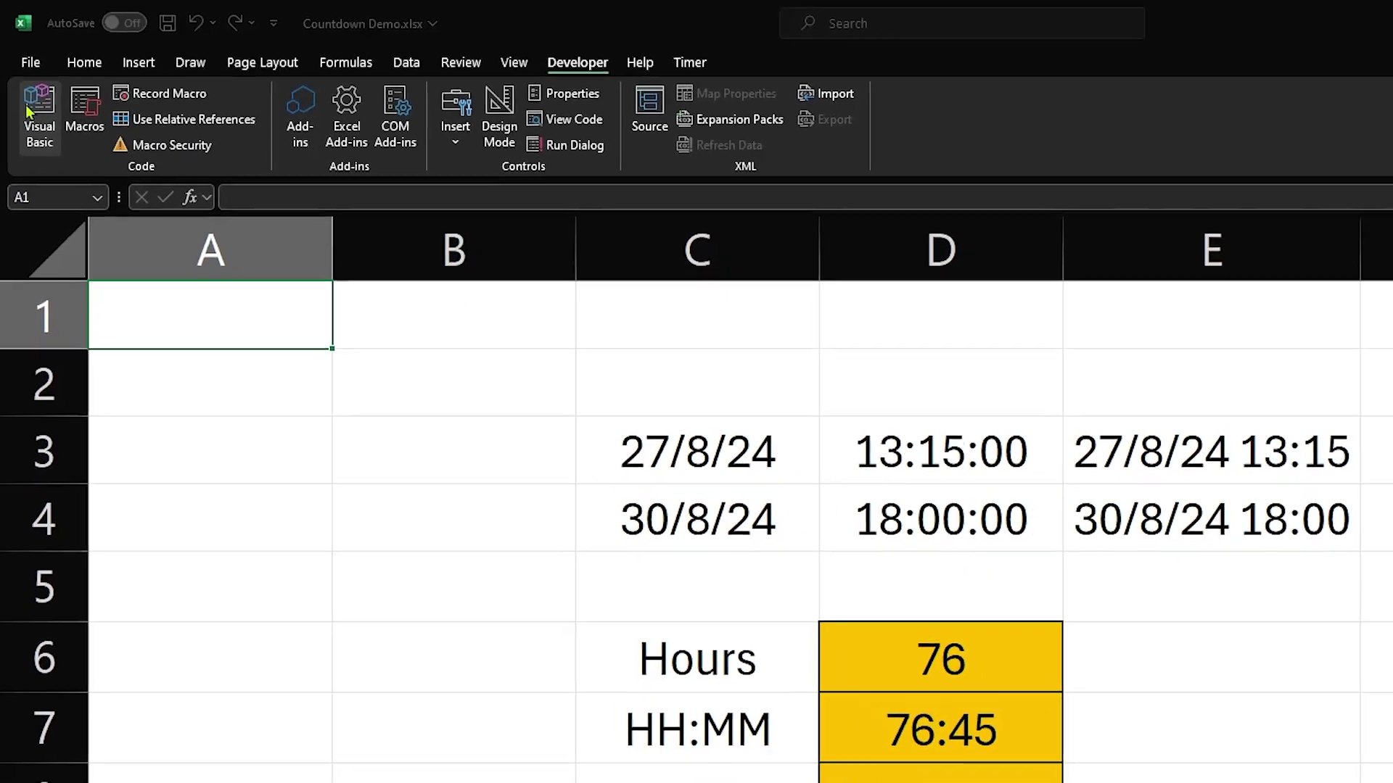
Open the Visual Basic editor with Alt+F11.
{"action": "key", "text": "alt+F11"}
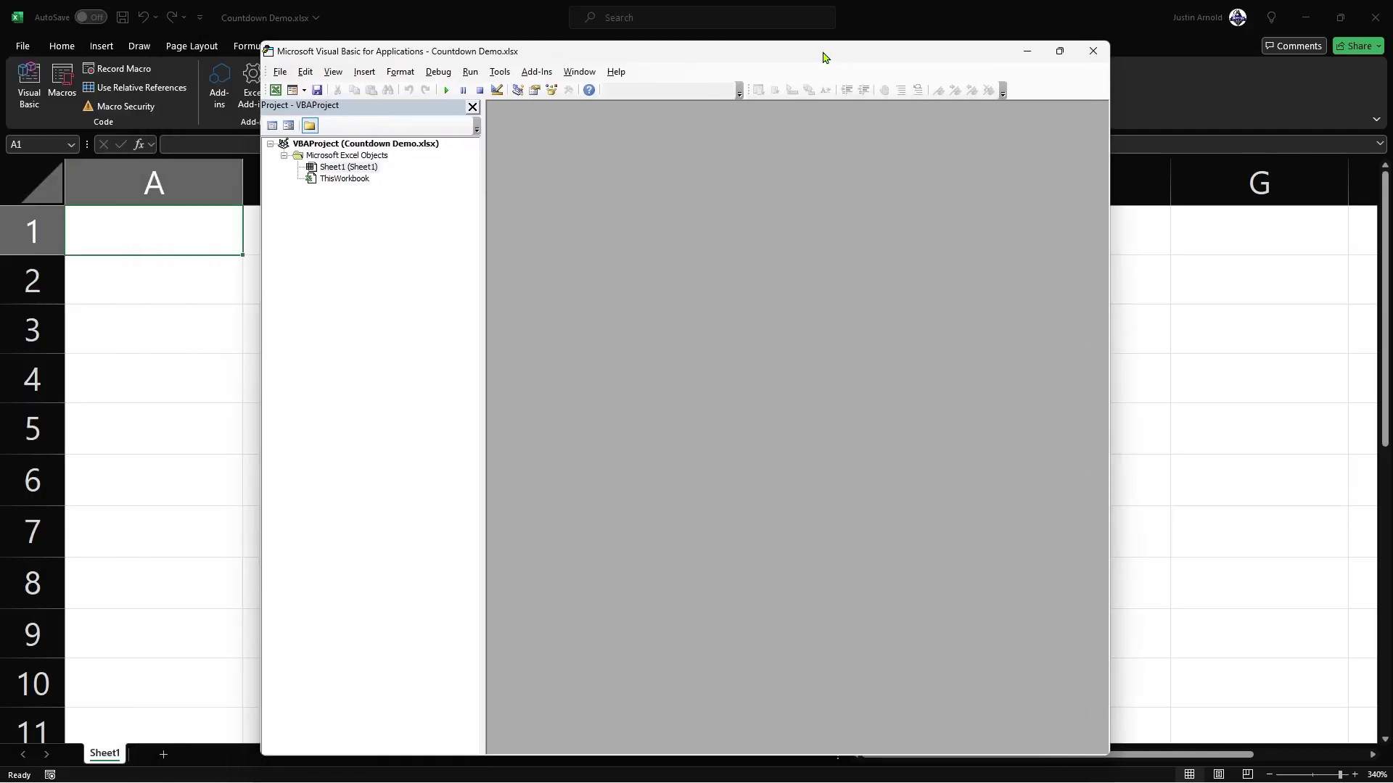
Insert a module into the Countdown Demo project and maximize the Module1 code window.
{"action": "double_click", "coordinate": [823, 55]}
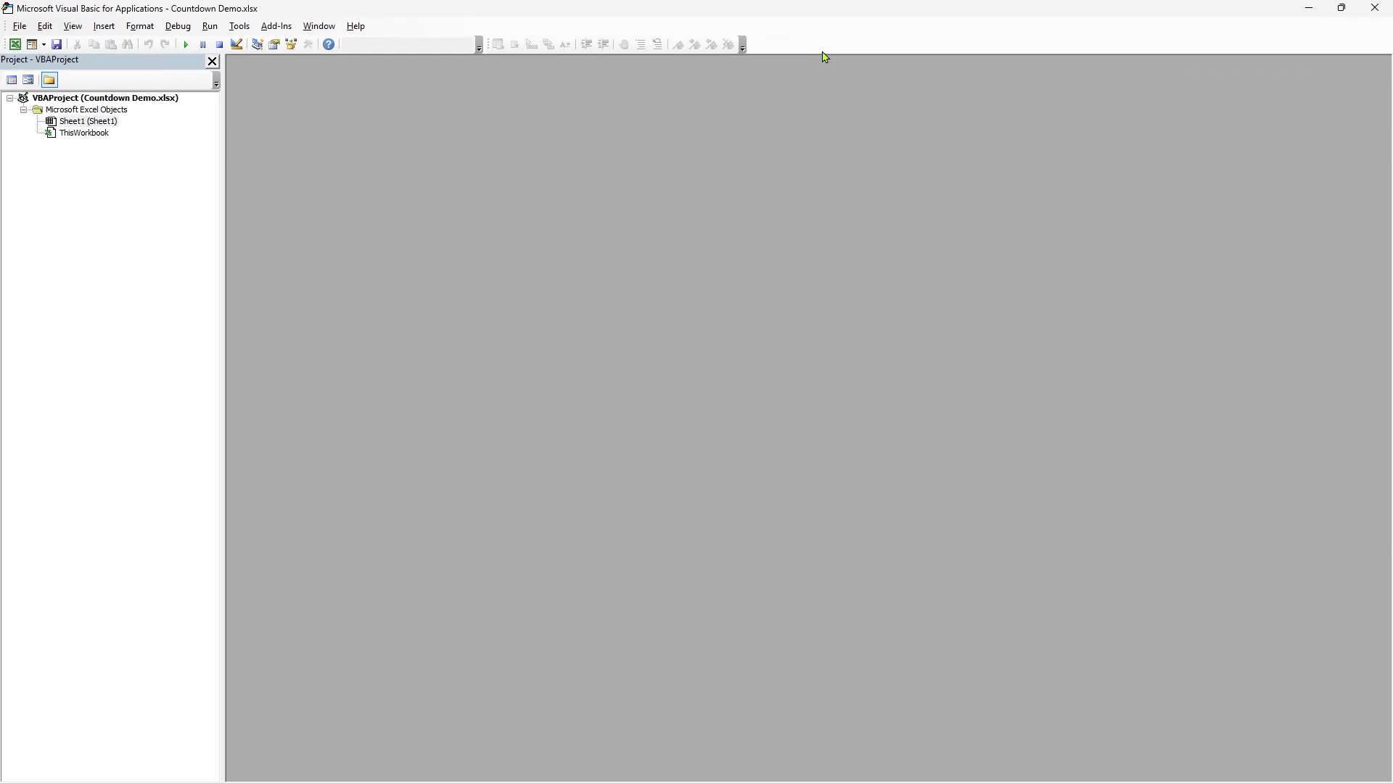
{"action": "left_click", "coordinate": [75, 119]}
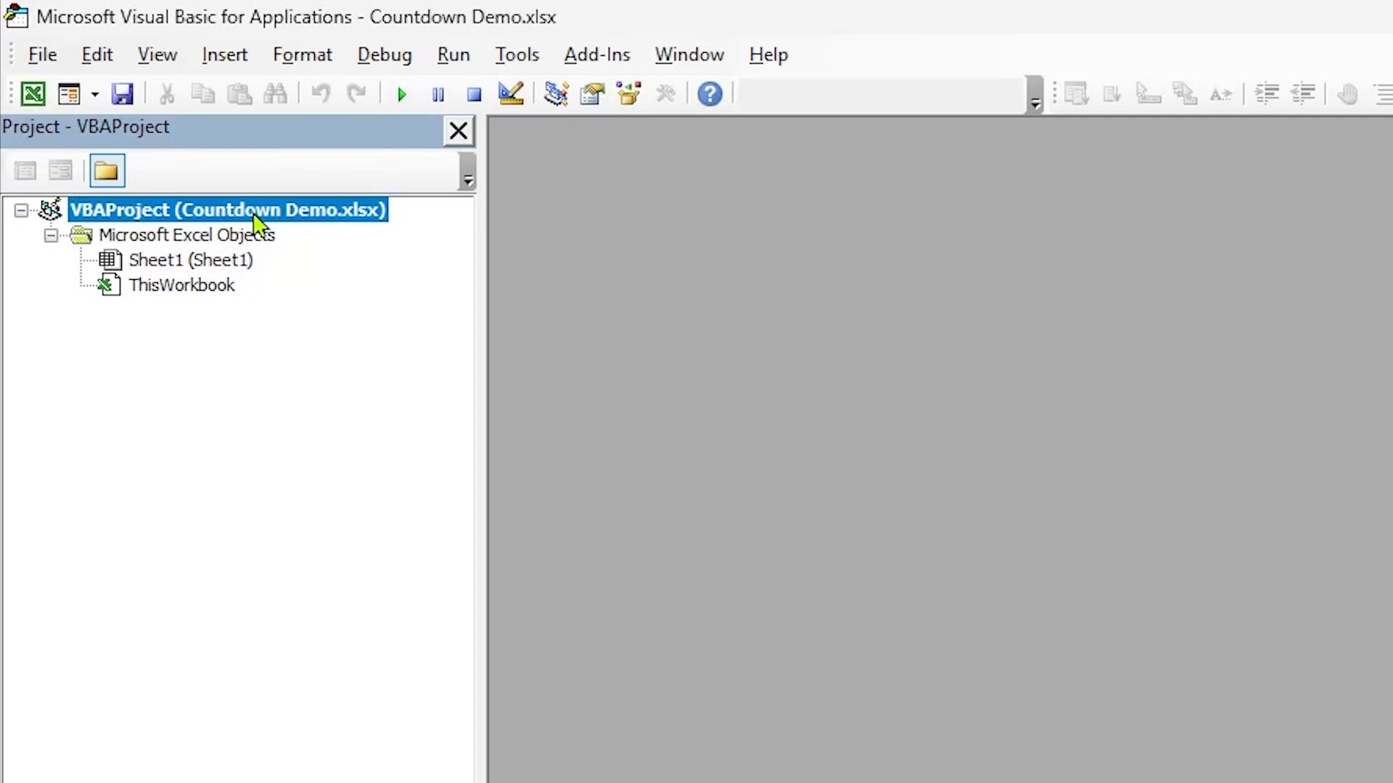
{"action": "right_click", "coordinate": [257, 210]}
{"action": "mouse_move", "coordinate": [514, 386]}
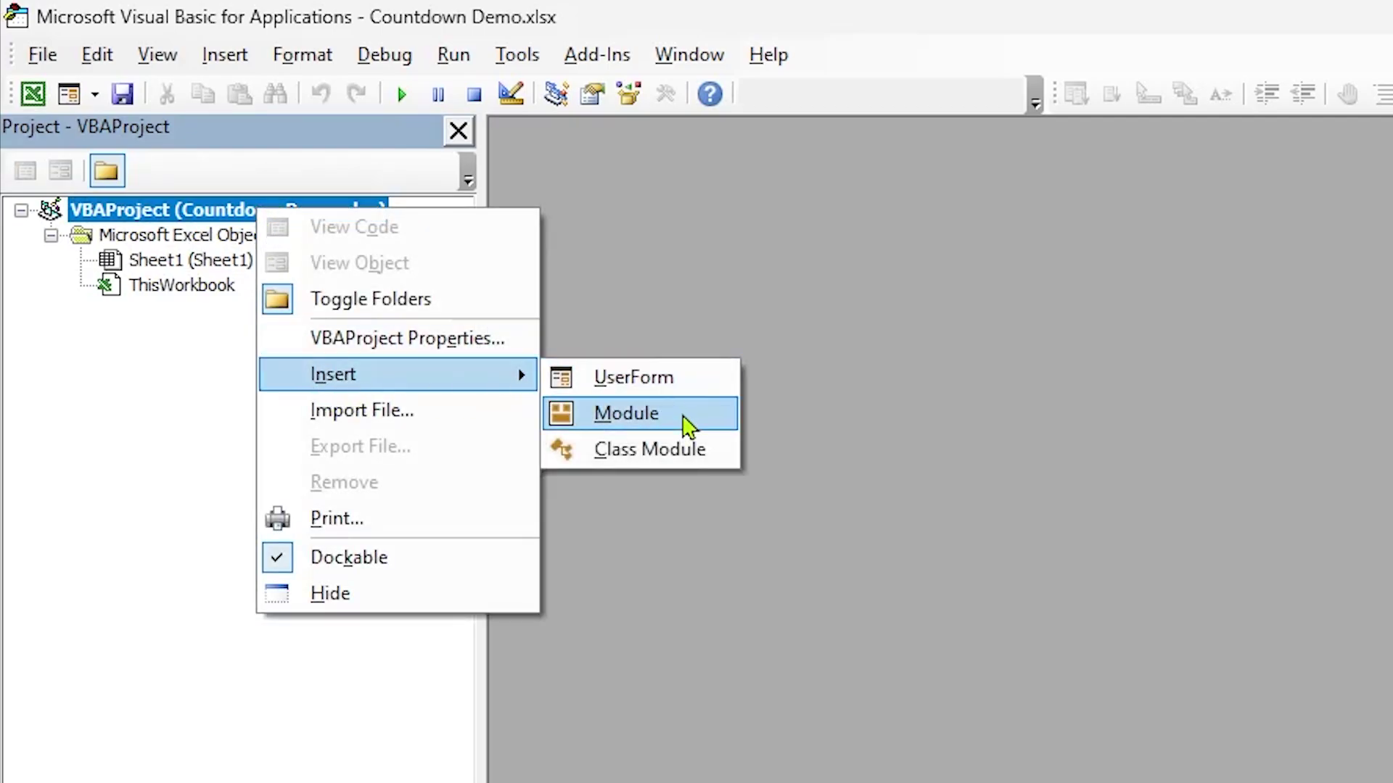
{"action": "left_click", "coordinate": [686, 424]}
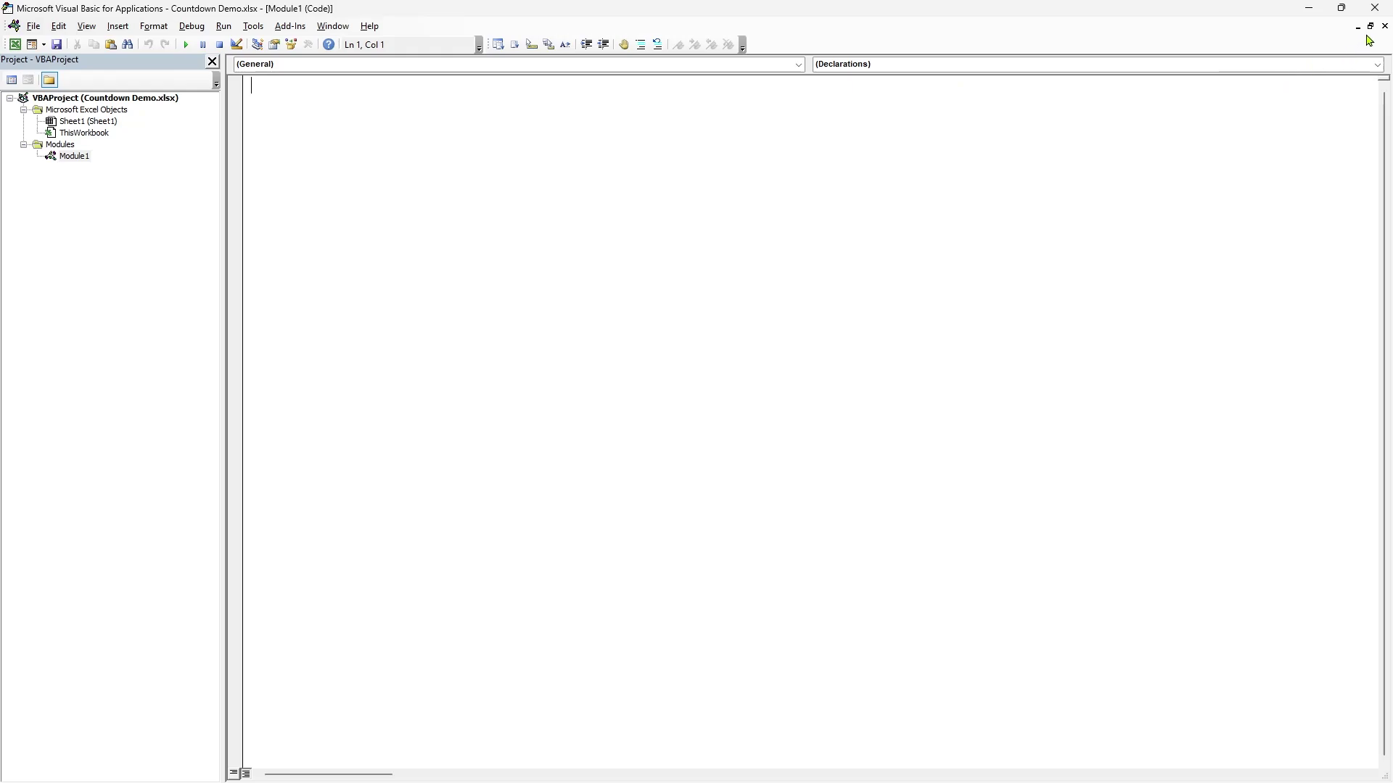
{"action": "left_click", "coordinate": [1370, 26]}
{"action": "left_click_drag", "start_coordinate": [855, 120], "coordinate": [898, 129]}
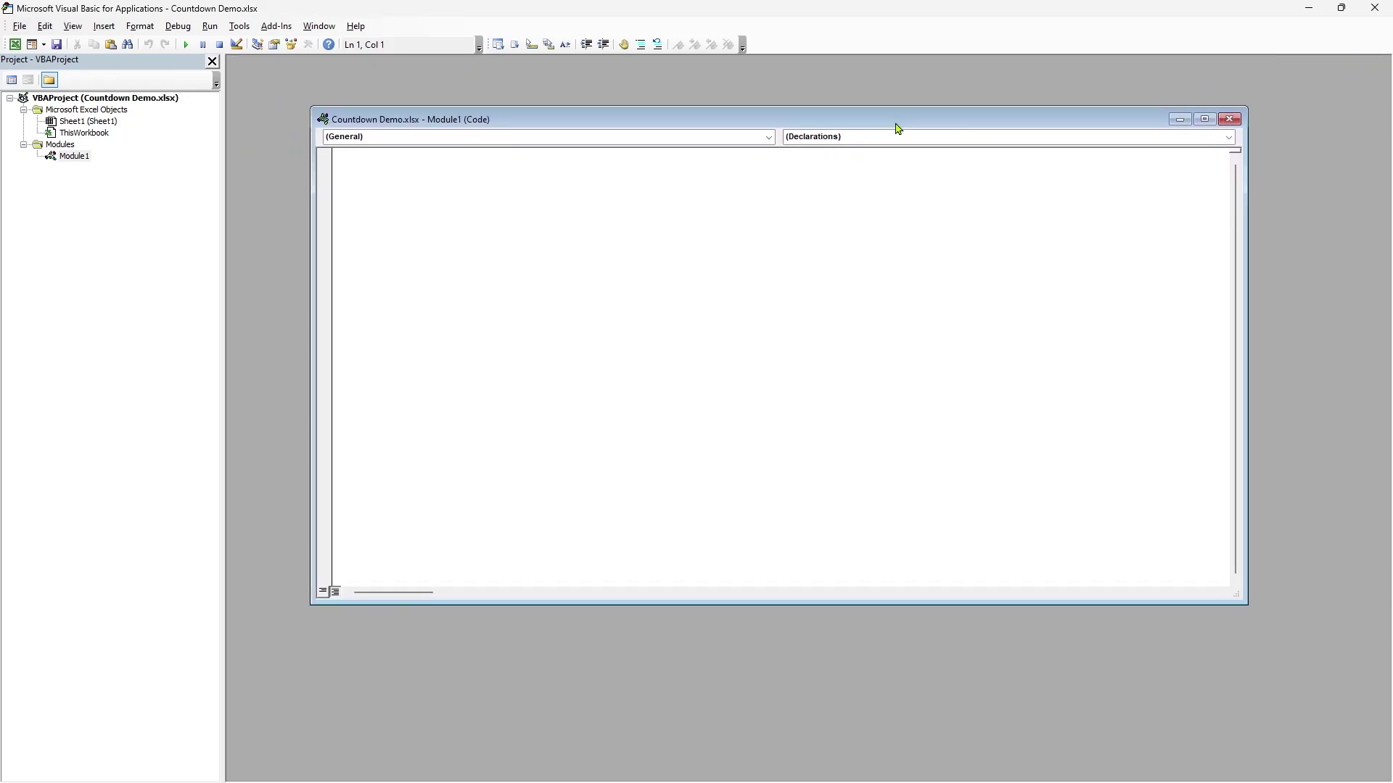
{"action": "left_click", "coordinate": [1205, 120]}
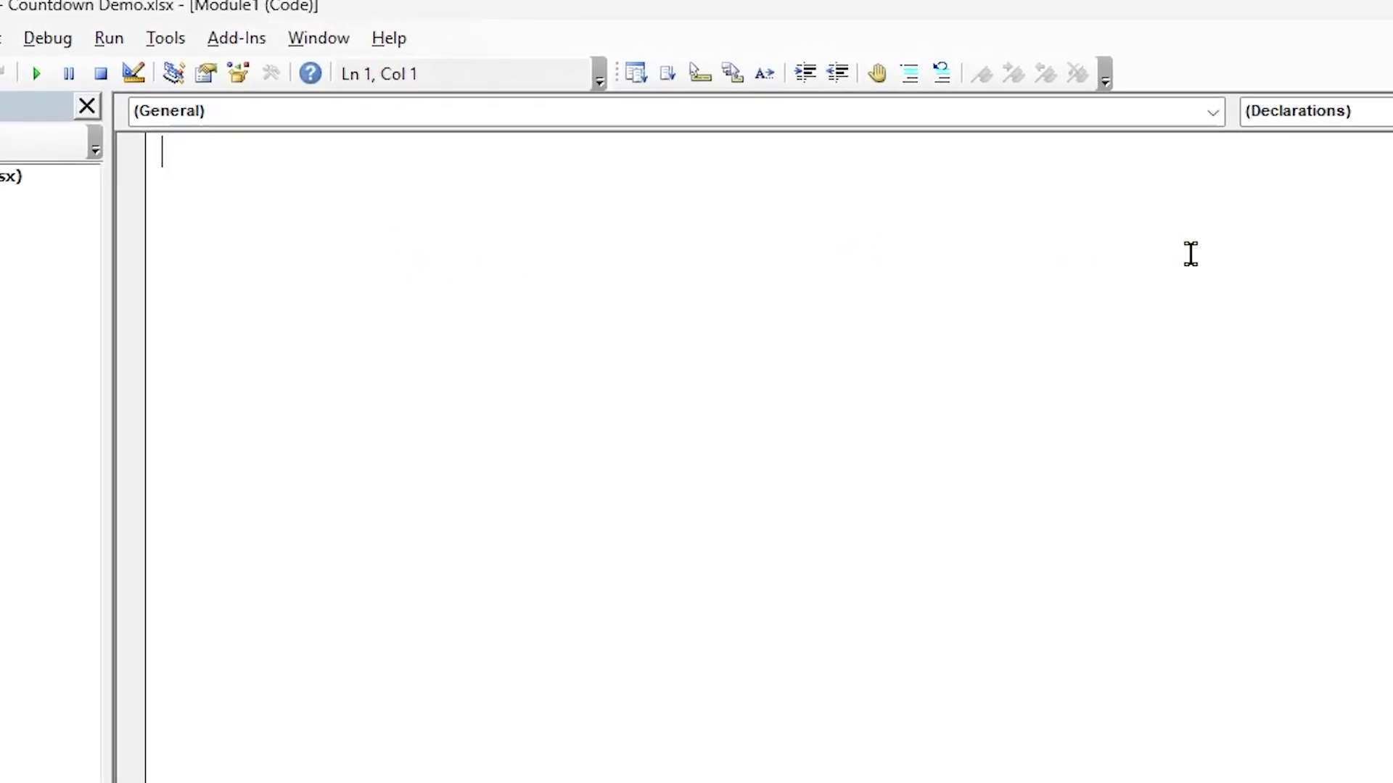
Type Dim NextTick As Date in Module1, followed by a blank line.
{"action": "type", "text": "Dim "}
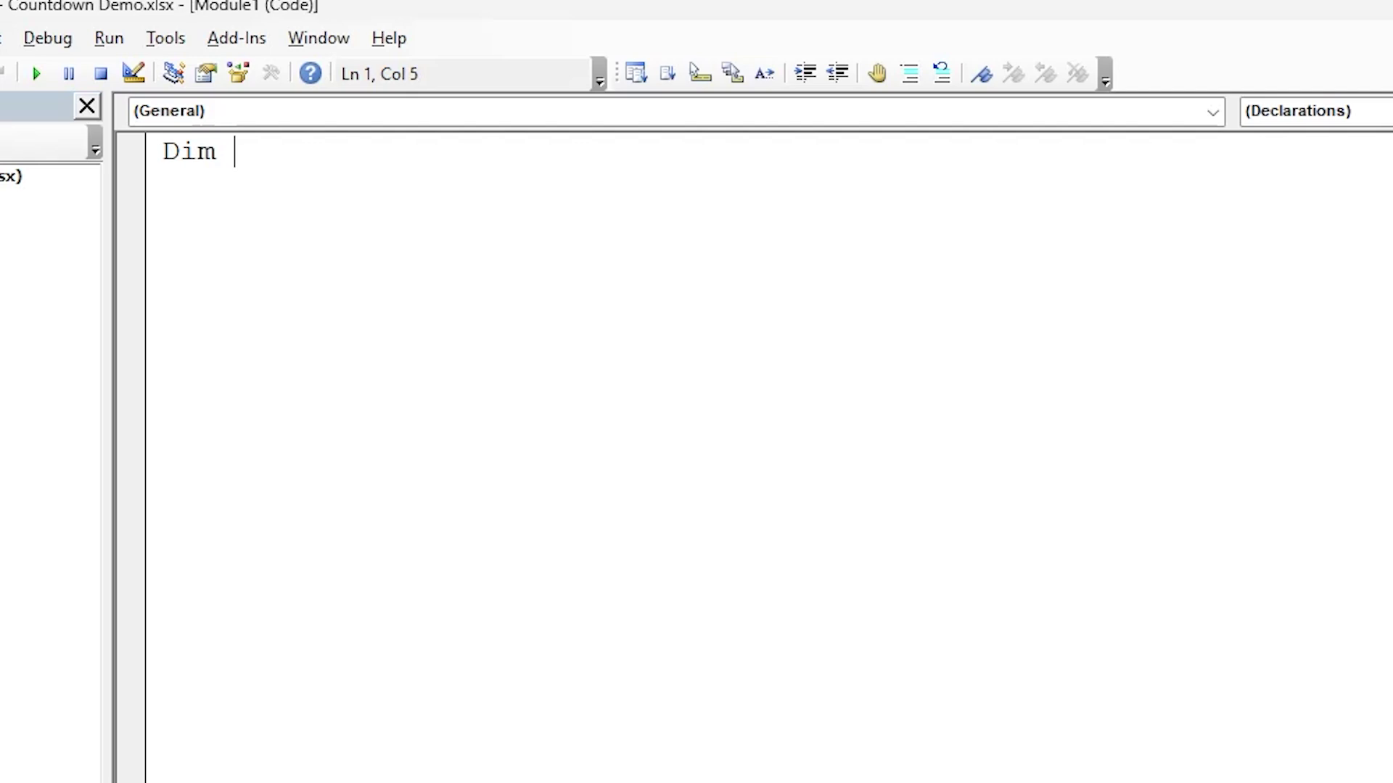
{"action": "type", "text": "NextTick"}
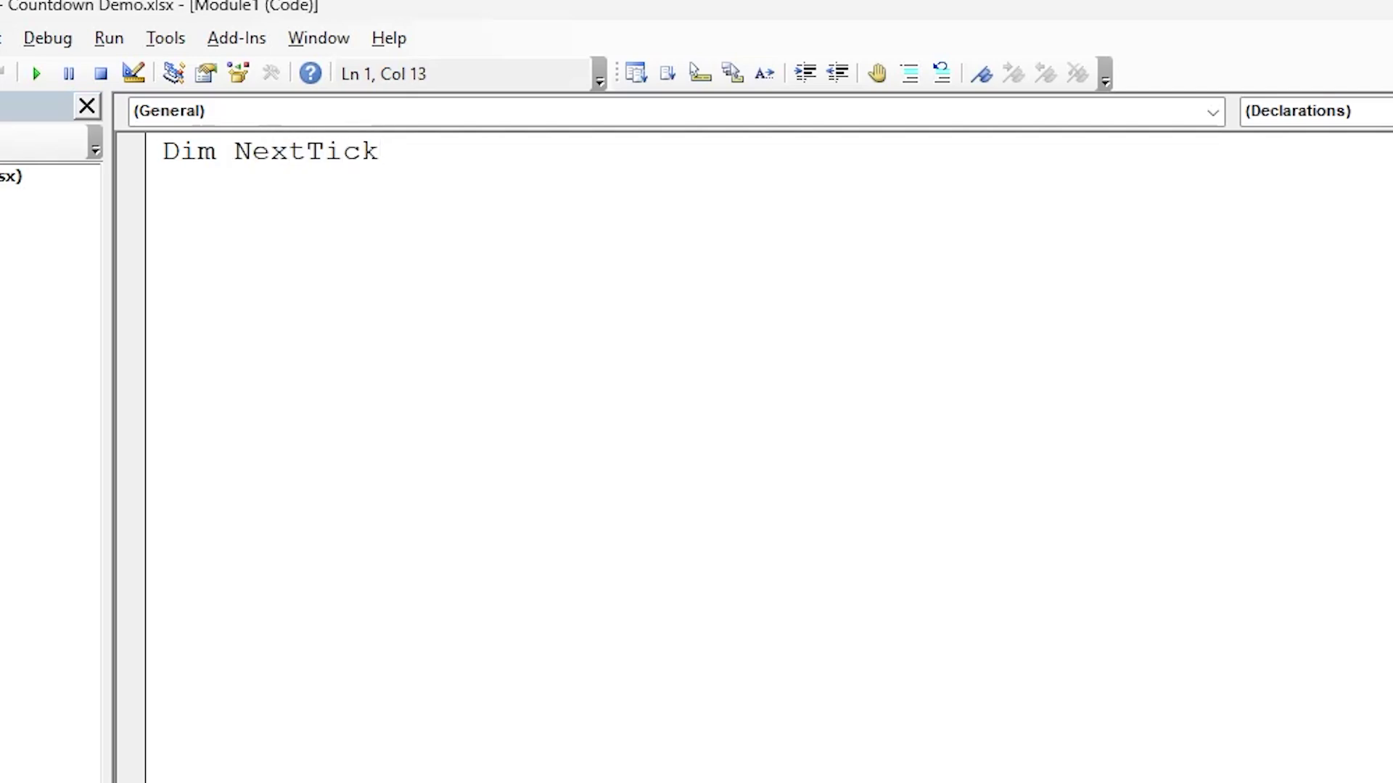
{"action": "type", "text": " as date"}
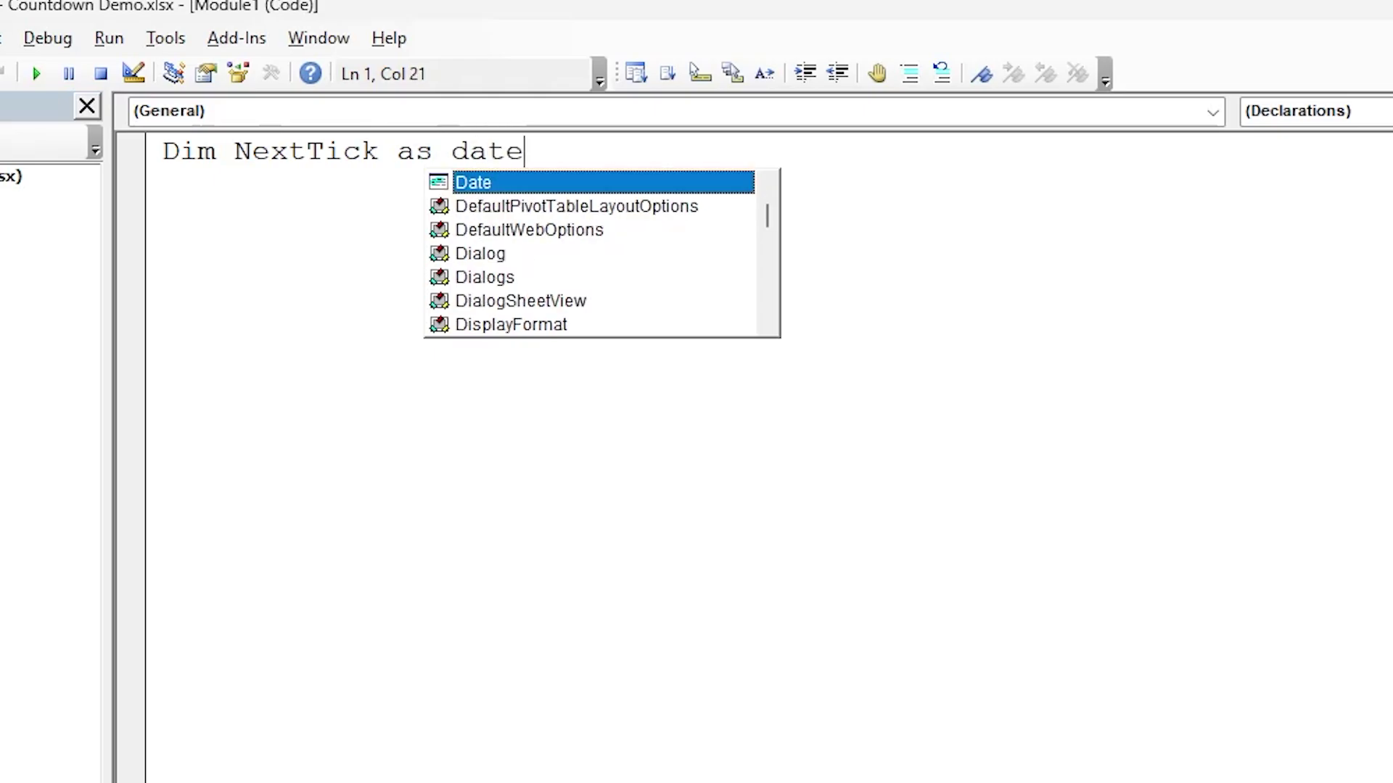
{"action": "key", "text": "Return"}
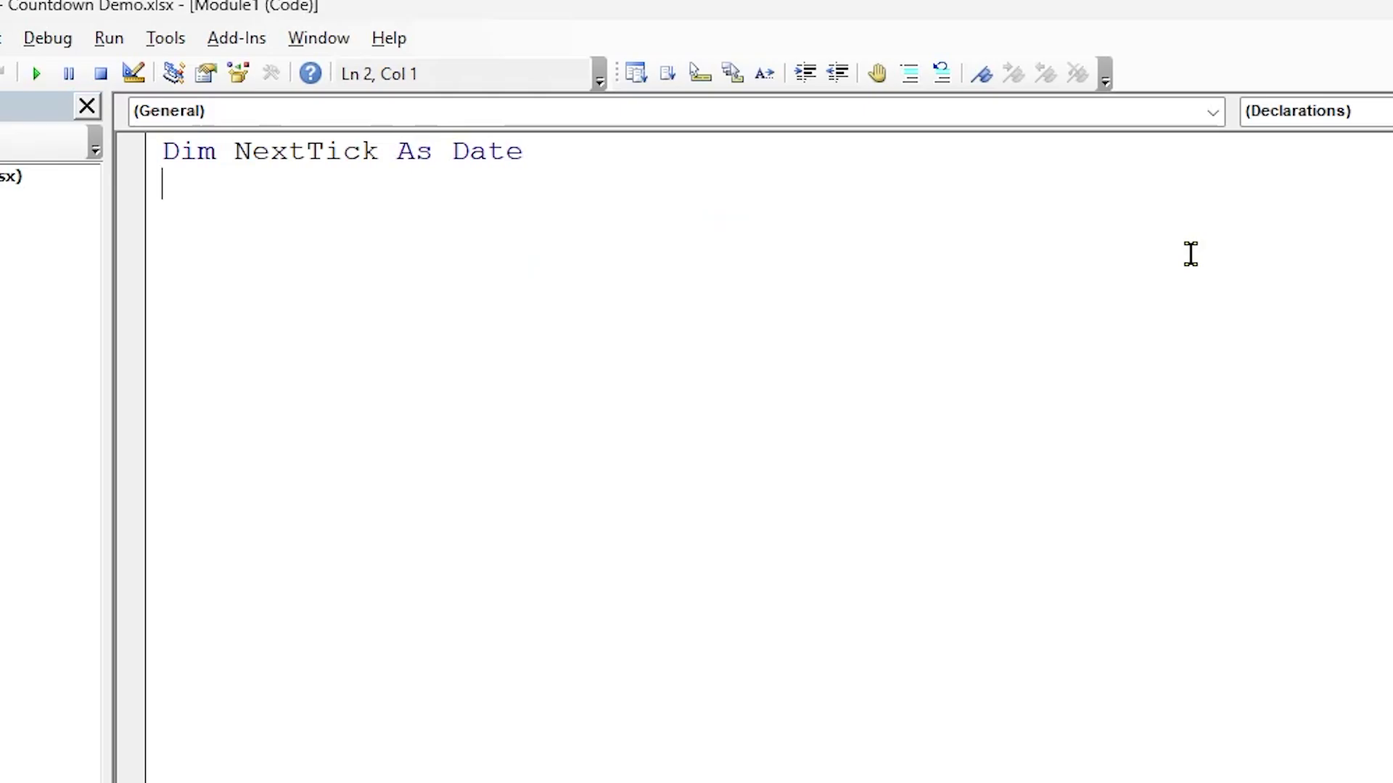
{"action": "key", "text": "Return"}
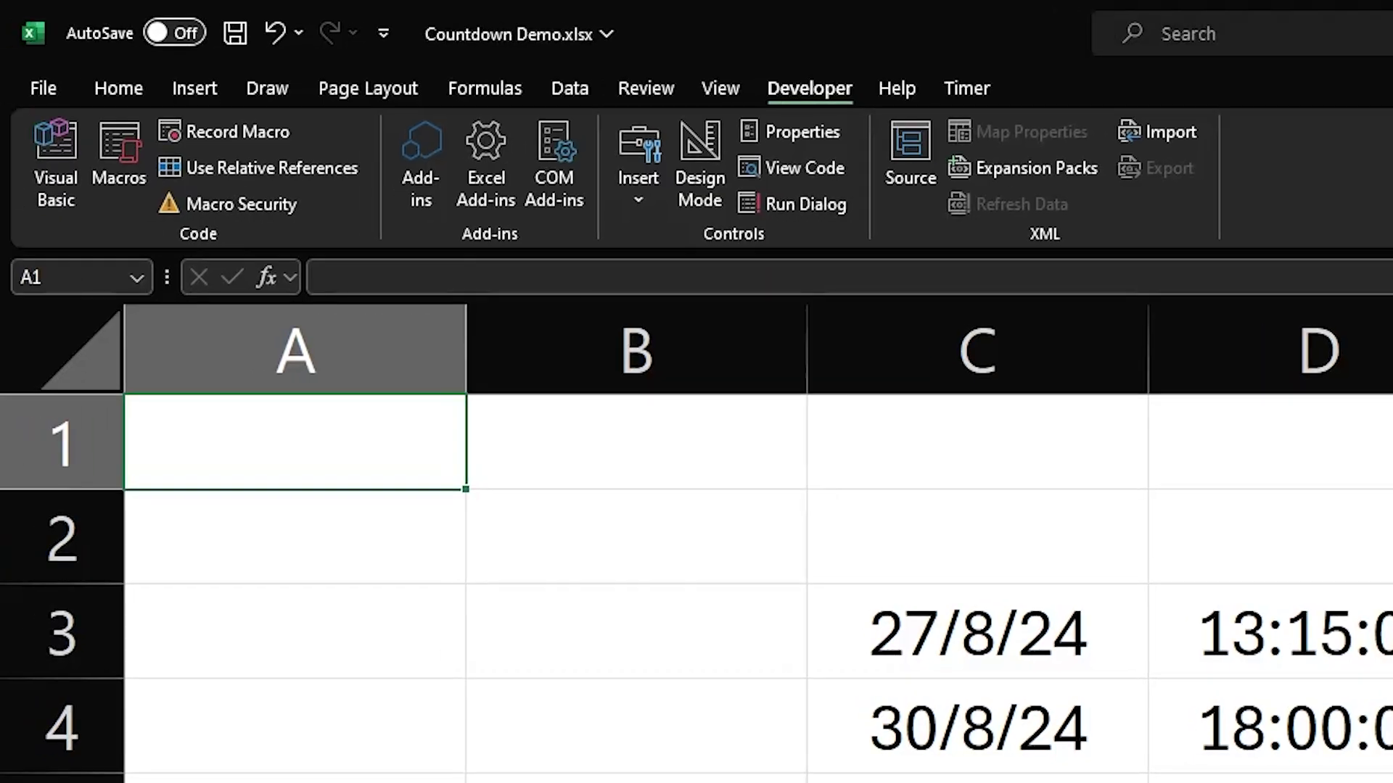
Bring up the Timer ribbon's Start and Stop countdown commands above the Countdown Demo sheet.
{"action": "left_click", "coordinate": [959, 88]}
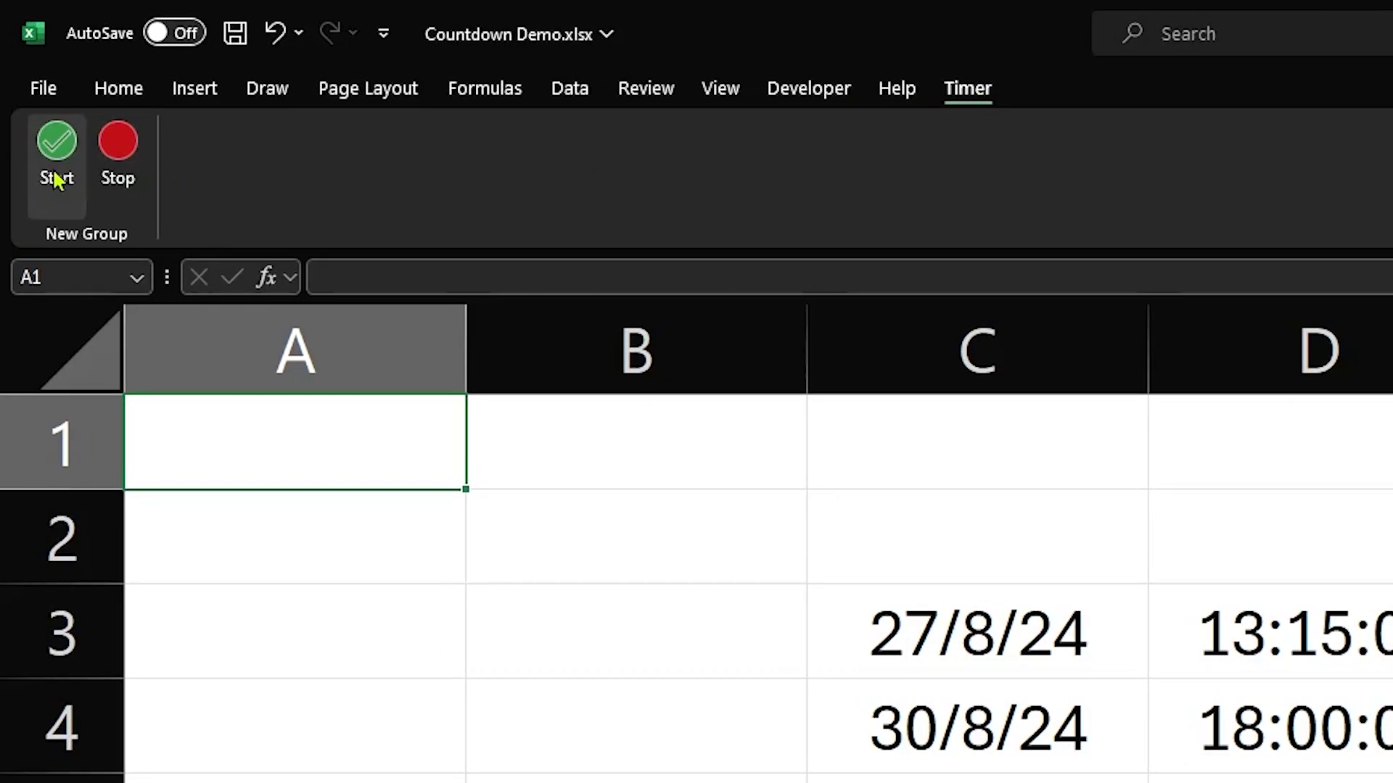